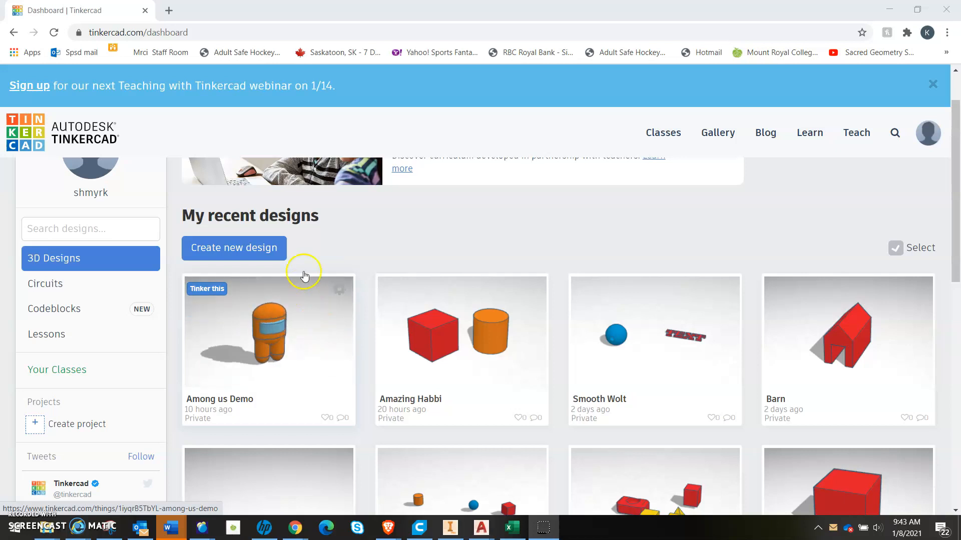
Create a new 3D design and rename it "Among us".
click(237, 248)
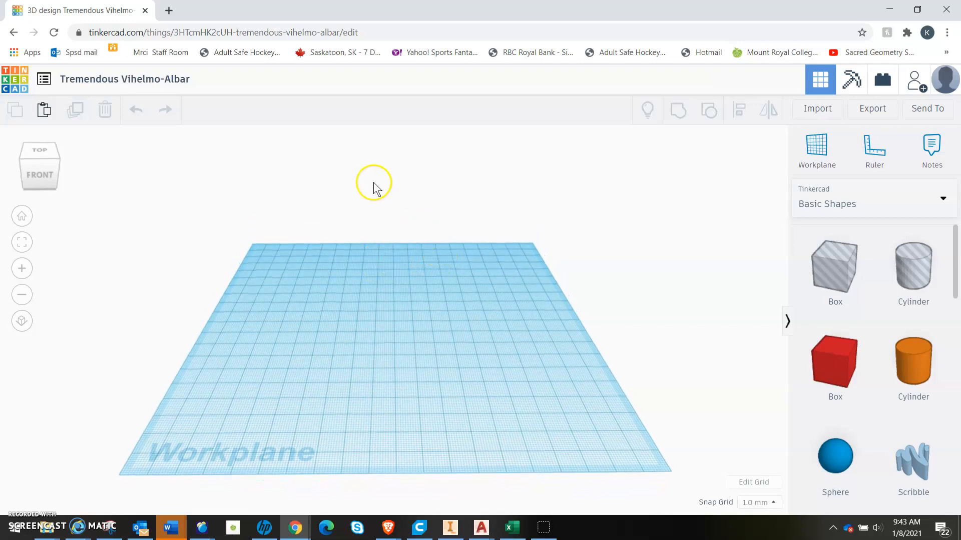
click(134, 81)
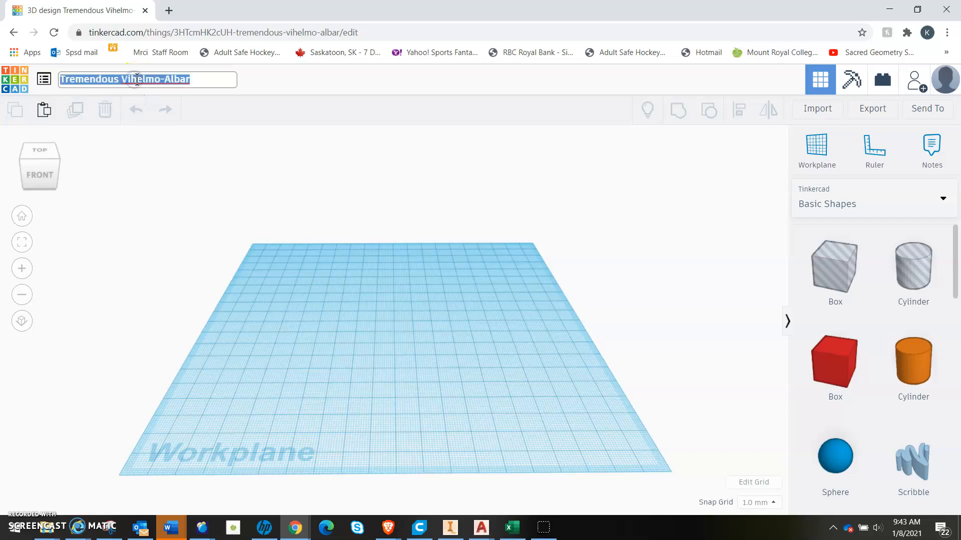
text(Amon)
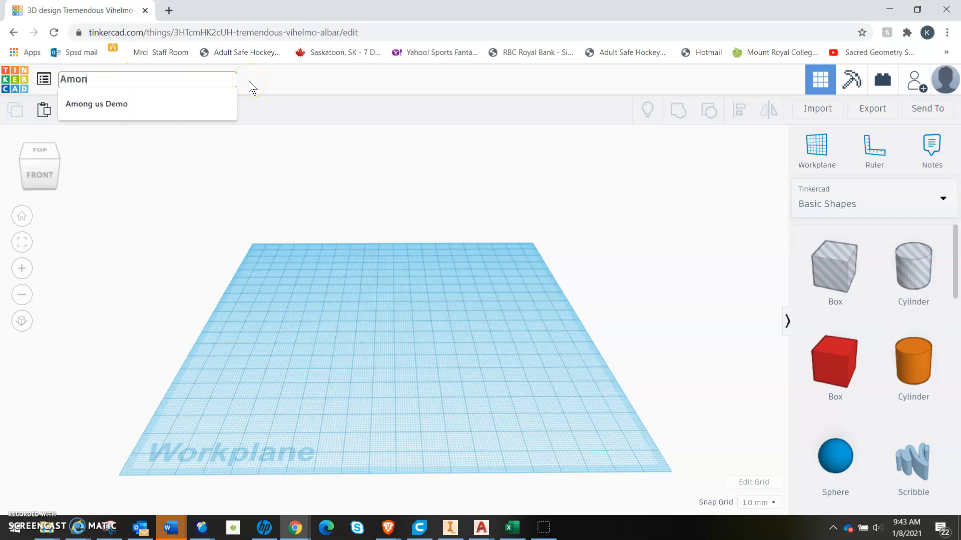
text(g us)
click(305, 85)
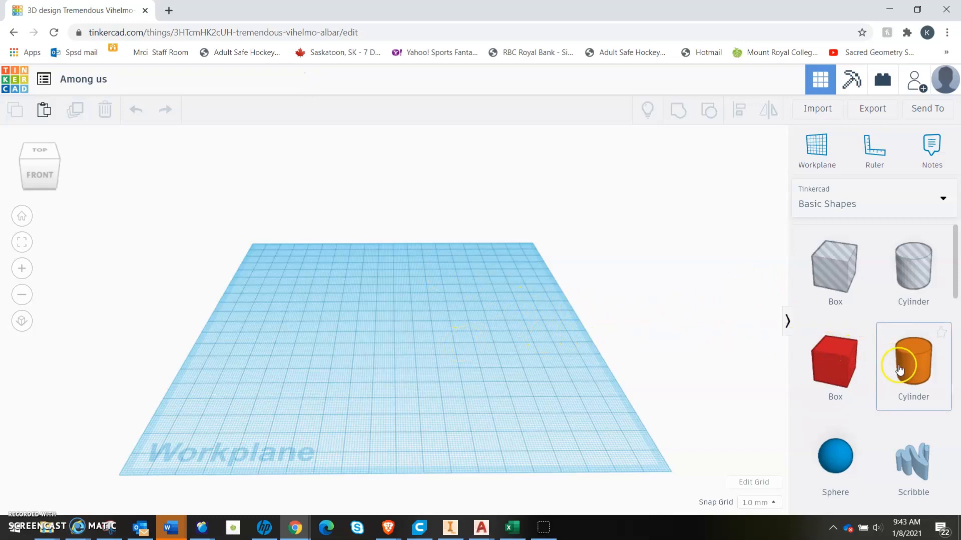
Place a solid cylinder on the workplane and set its base length and width to 10 mm each.
drag(919, 365, 323, 332)
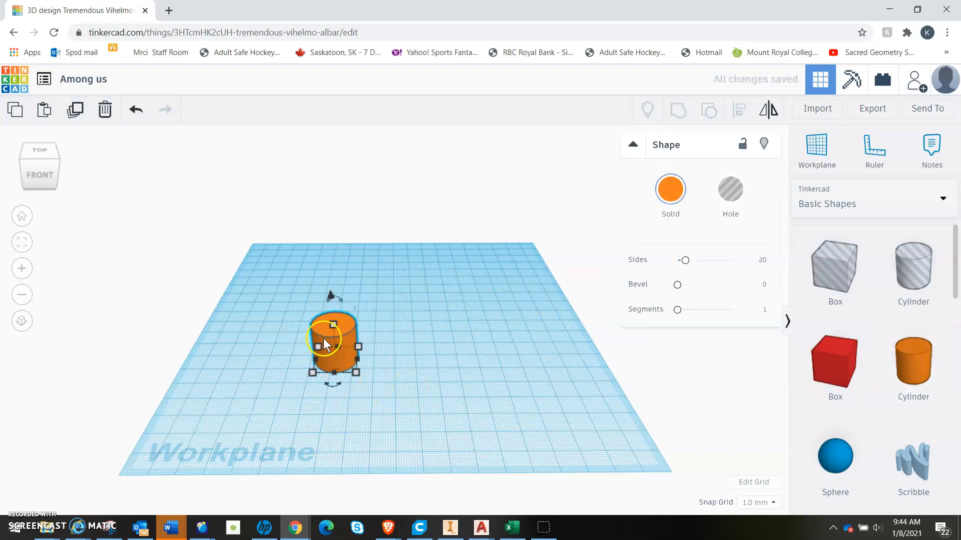
scroll(344, 336, up, 3)
scroll(350, 333, up, 1)
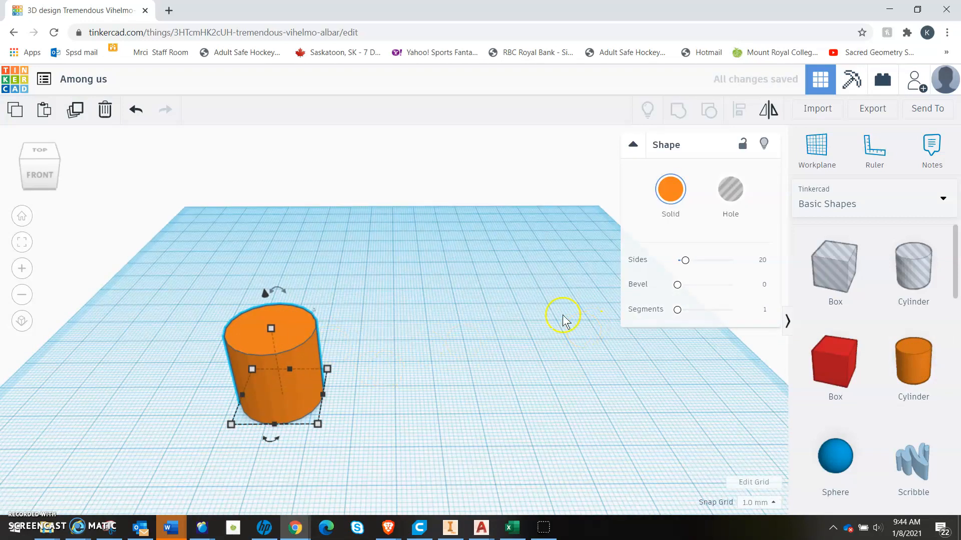
mouse_move(318, 424)
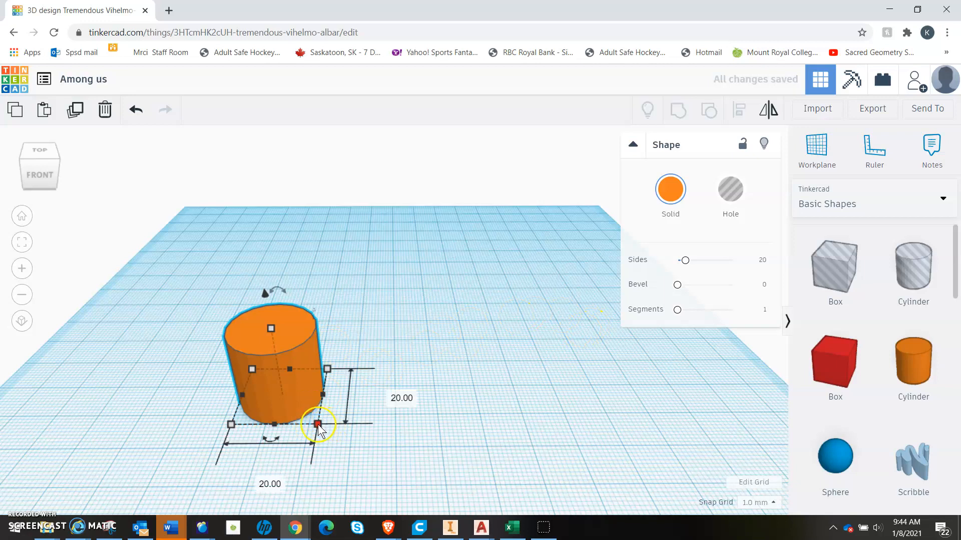
click(318, 423)
click(396, 395)
click(395, 395)
text(10)
click(264, 478)
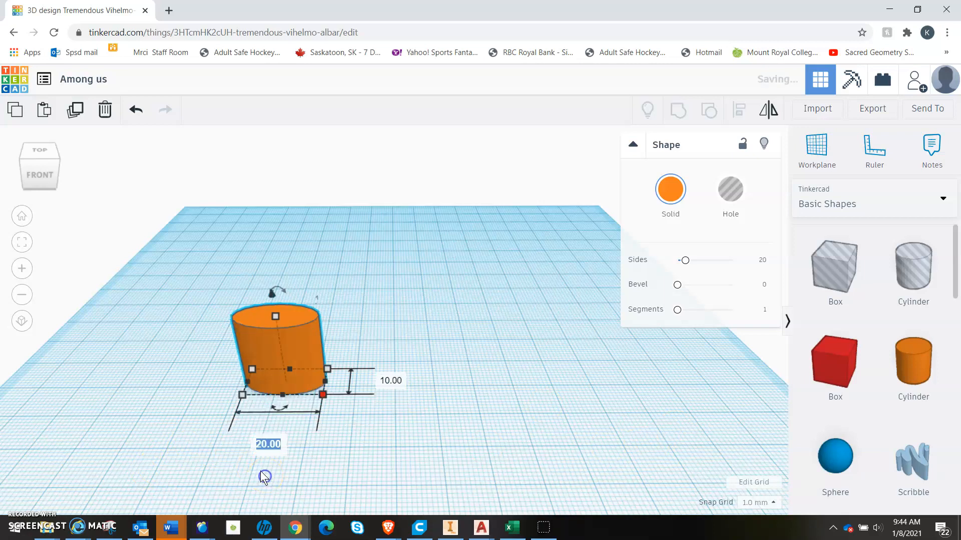
text(10)
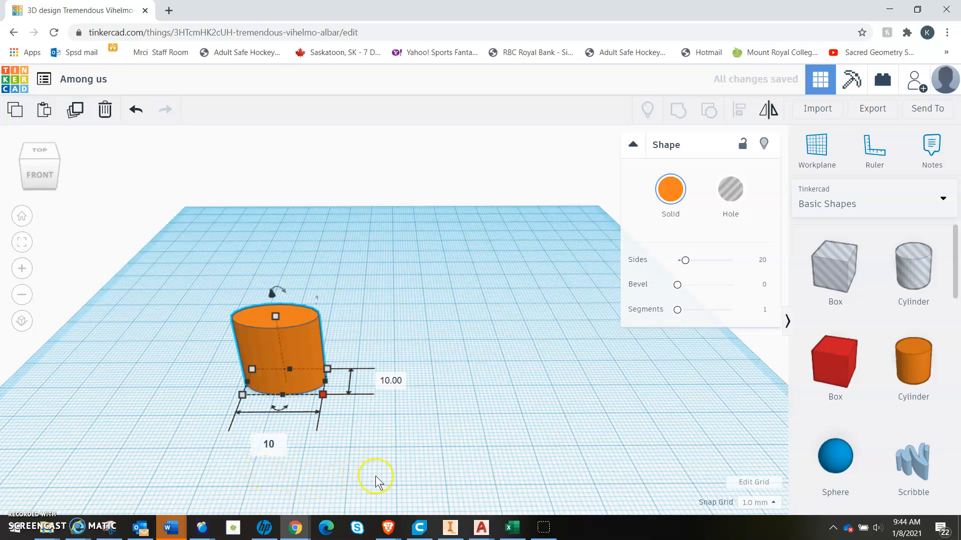
click(420, 362)
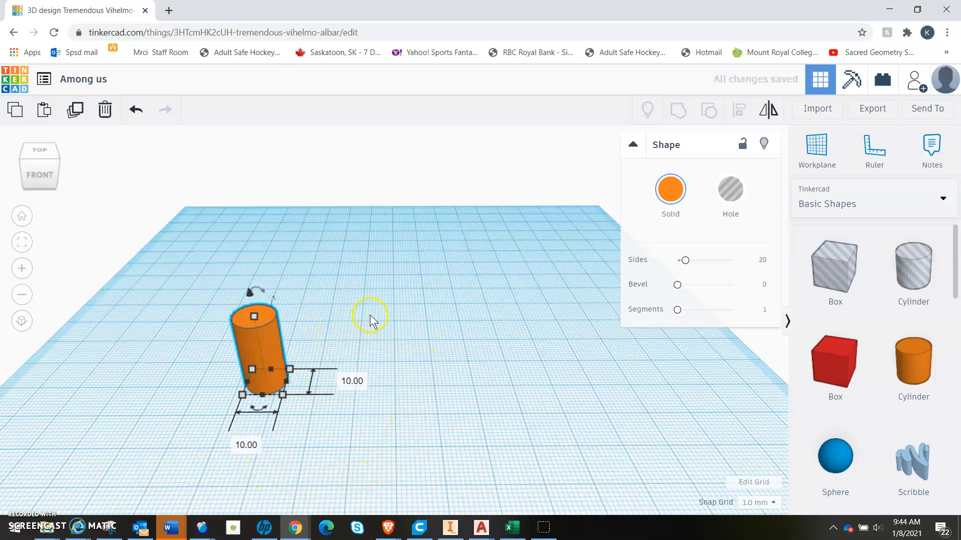
Add a half sphere from the basic shapes to the workplane beside the cylinder.
mouse_move(372, 310)
right_down()
mouse_move(381, 307)
mouse_move(367, 321)
right_up()
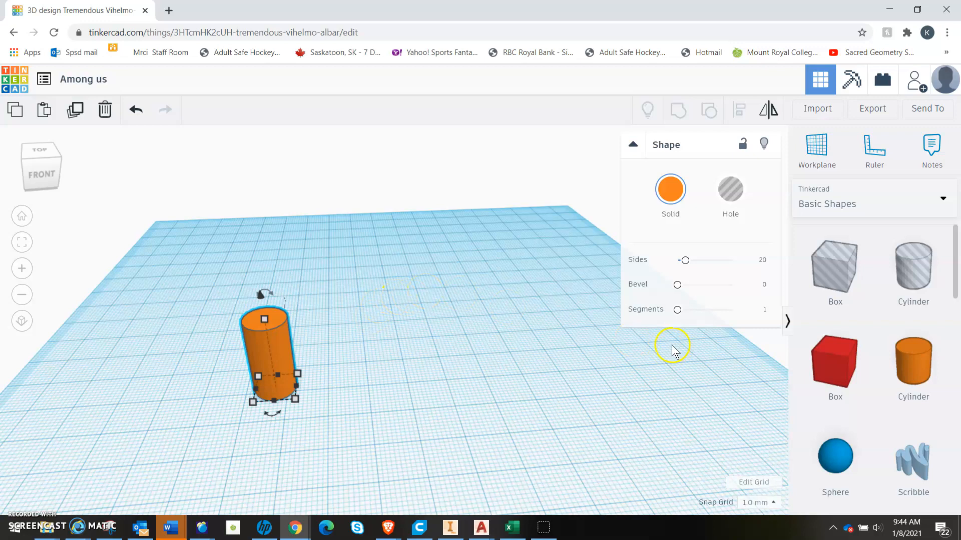
scroll(858, 341, down, 2)
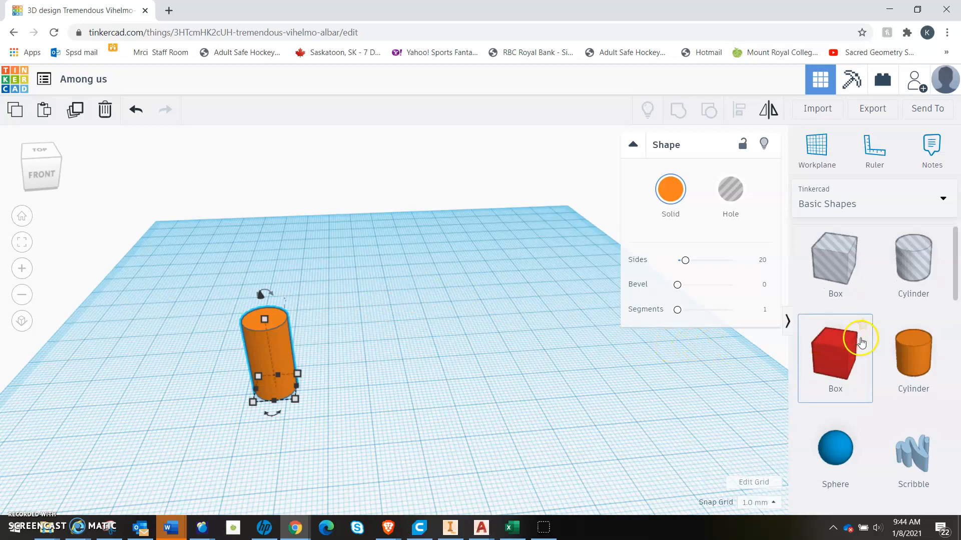
scroll(857, 331, down, 2)
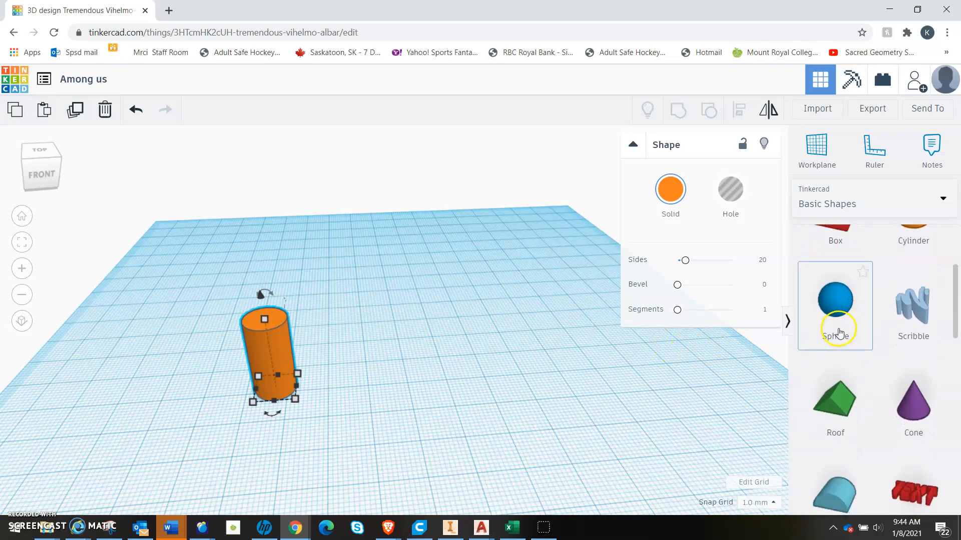
scroll(843, 329, down, 8)
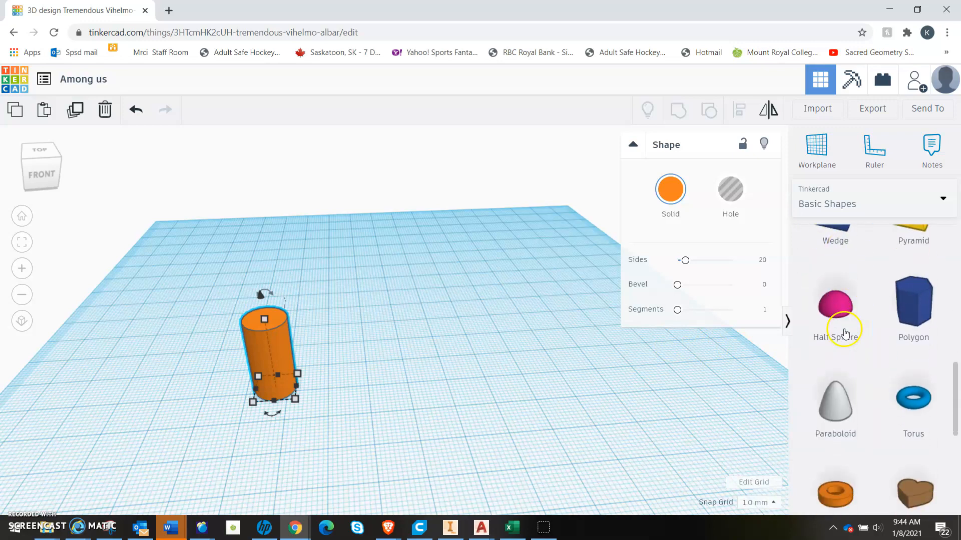
drag(833, 302, 378, 361)
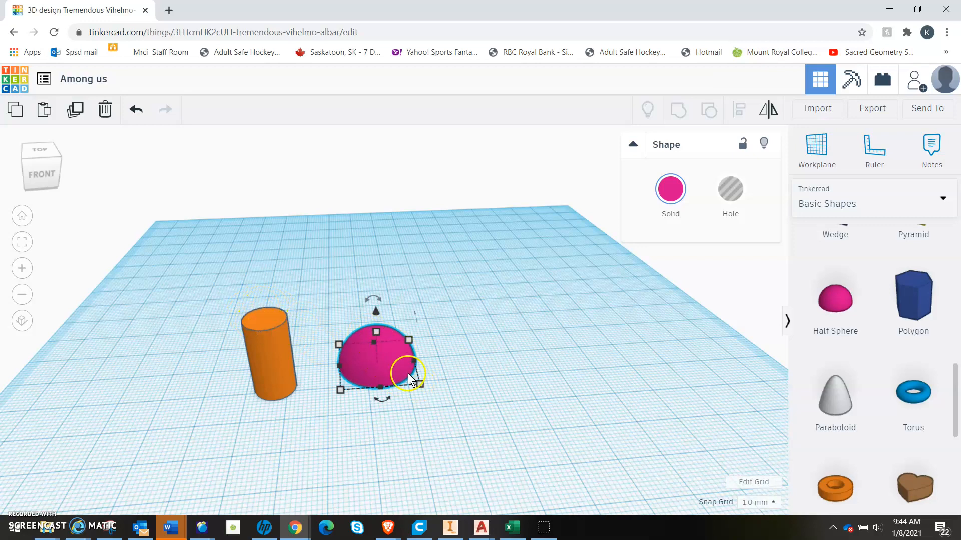
Set the half sphere's base length and width to 10 mm each.
scroll(405, 374, up, 2)
click(490, 374)
text(10)
click(378, 475)
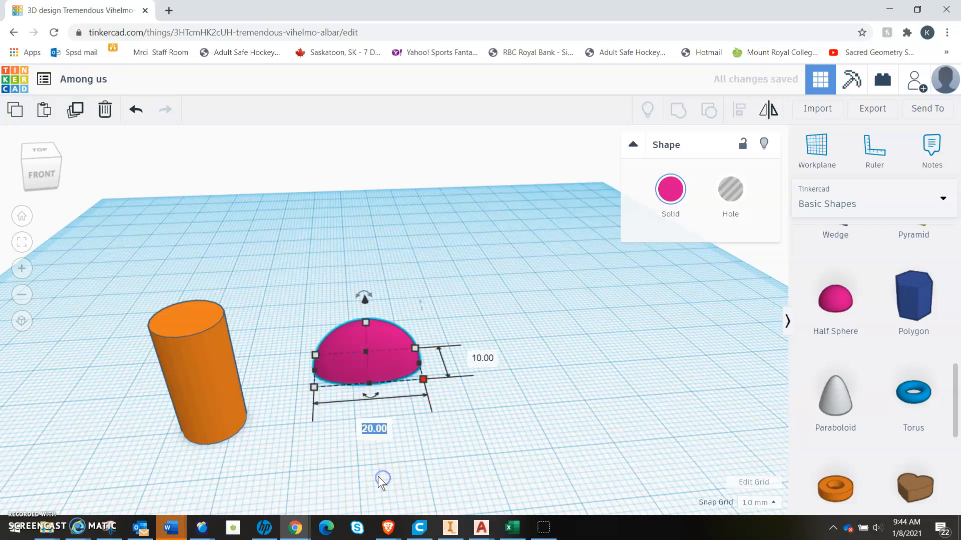
text(10)
key(Return)
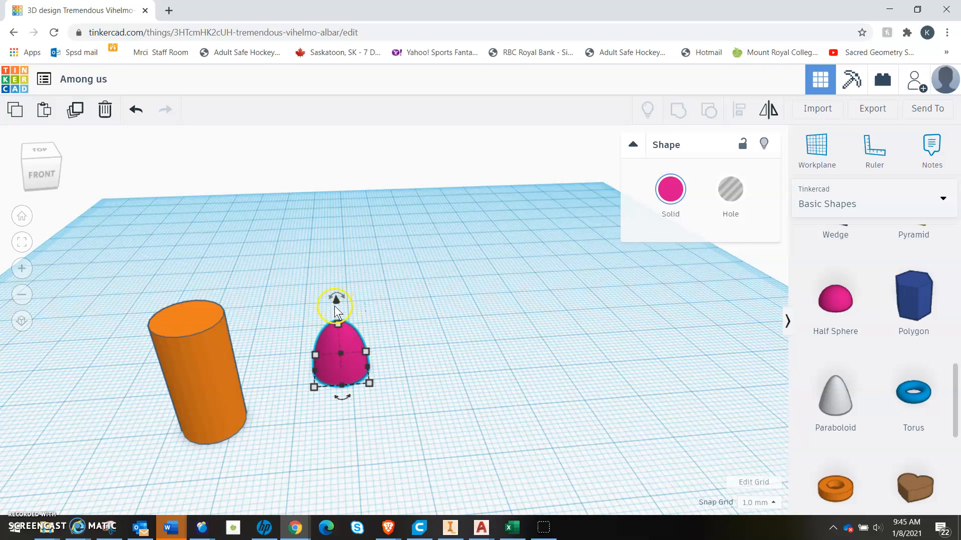
Set the half sphere's height to 3 mm.
mouse_move(335, 322)
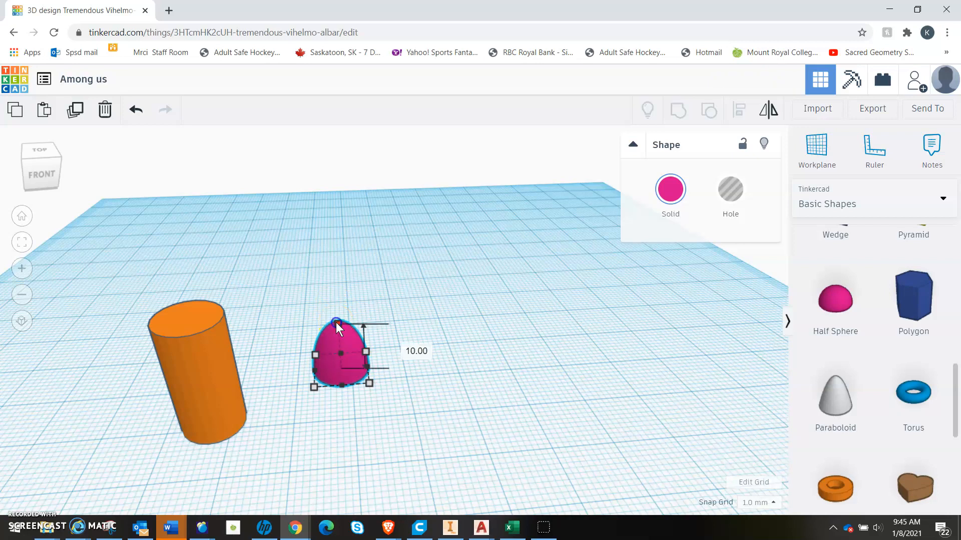
click(407, 348)
text(3)
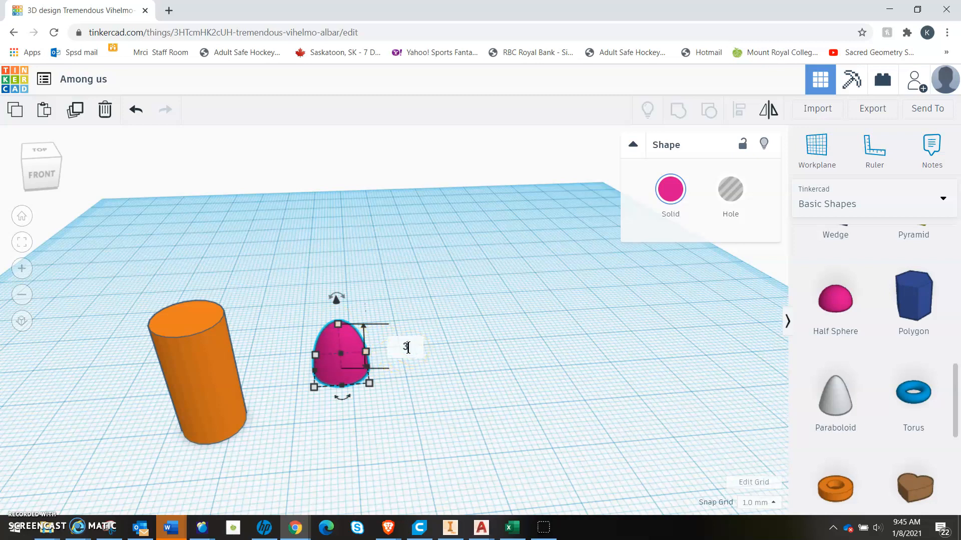
key(Return)
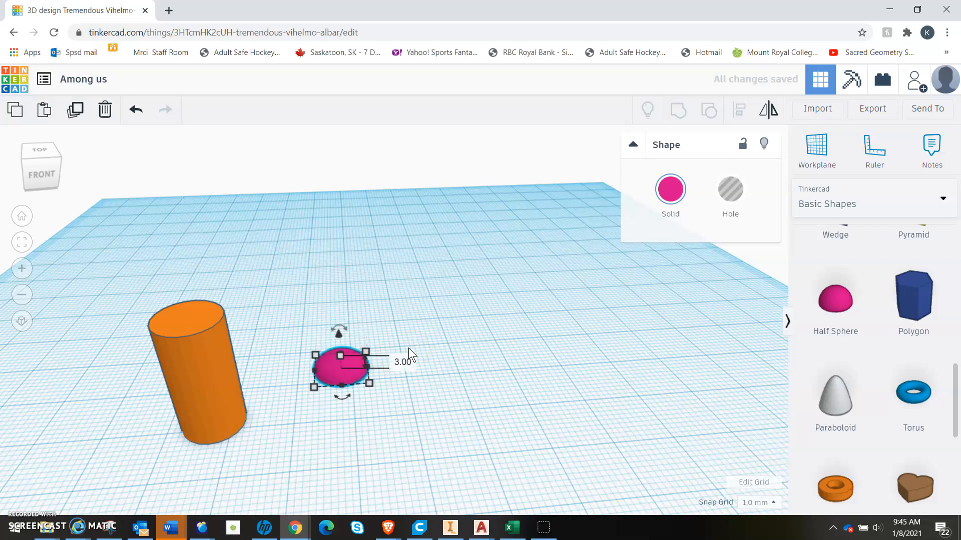
Set the orange cylinder's height to 10 mm.
scroll(320, 378, up, 3)
right_drag(356, 378, 383, 359)
right_drag(337, 389, 395, 394)
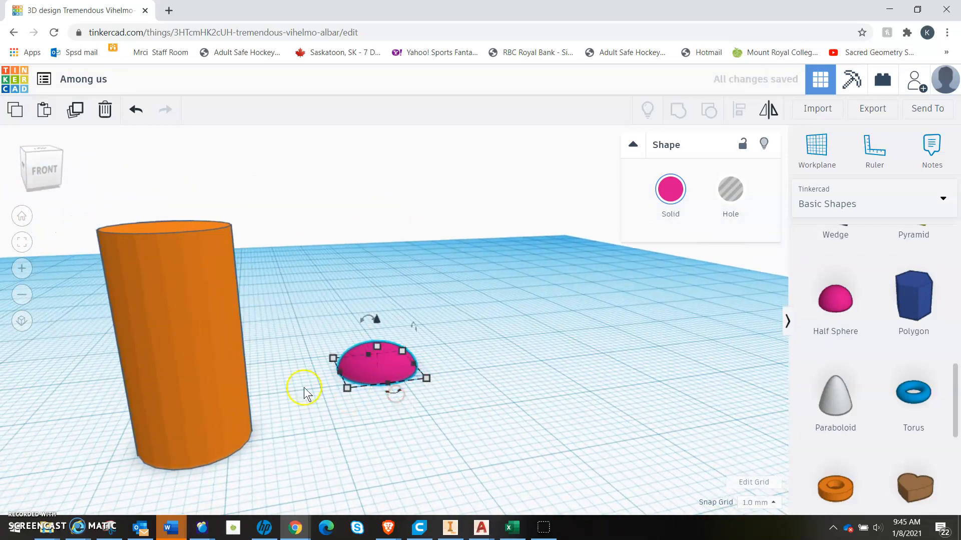
click(208, 305)
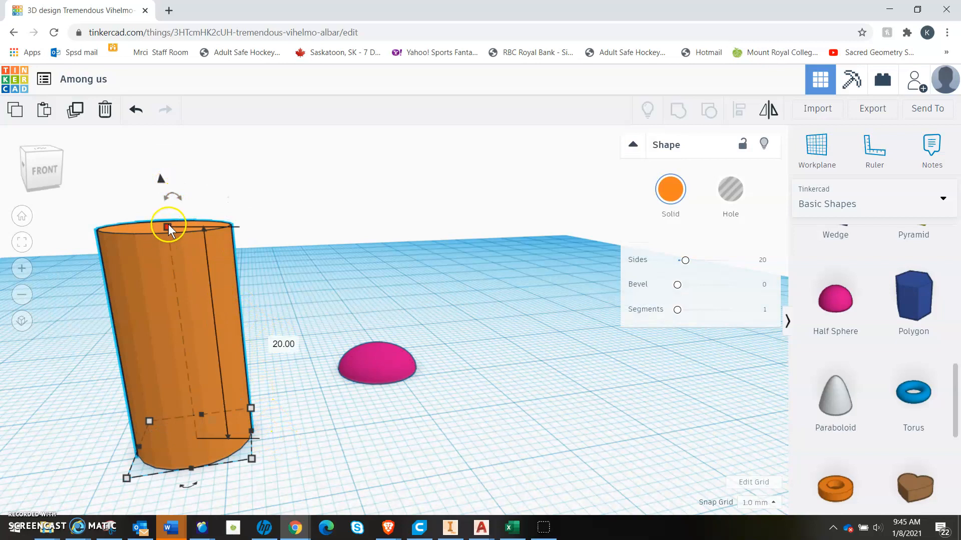
click(273, 341)
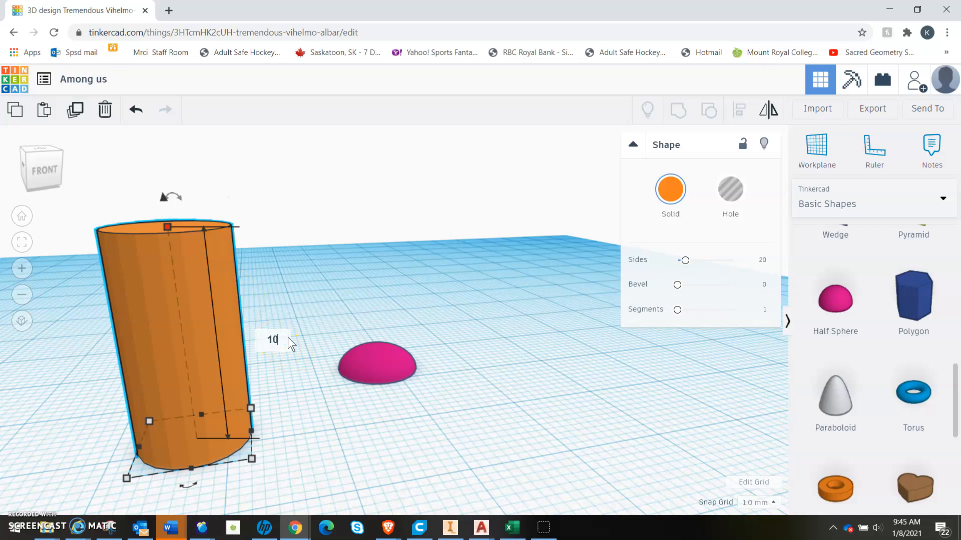
key(Return)
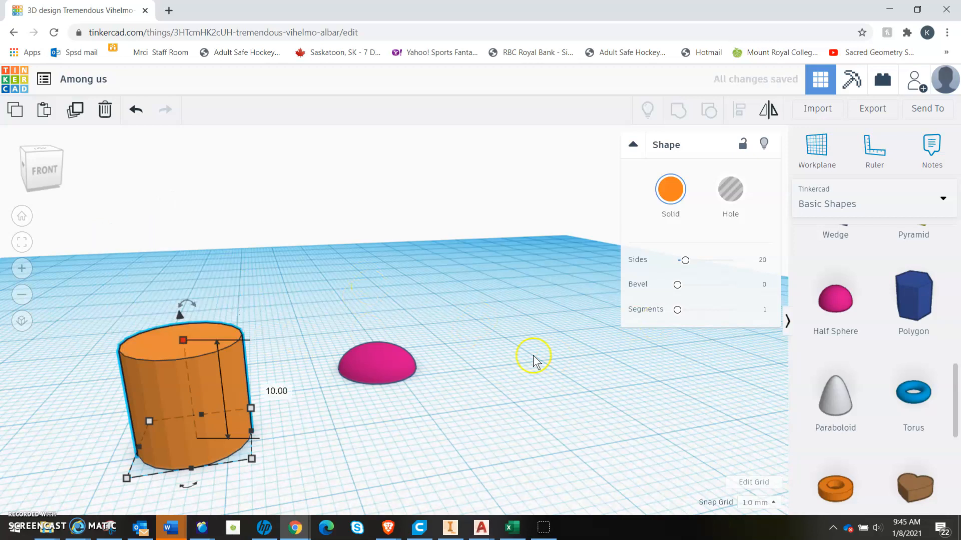
Raise the half sphere 10 mm above the workplane.
click(389, 357)
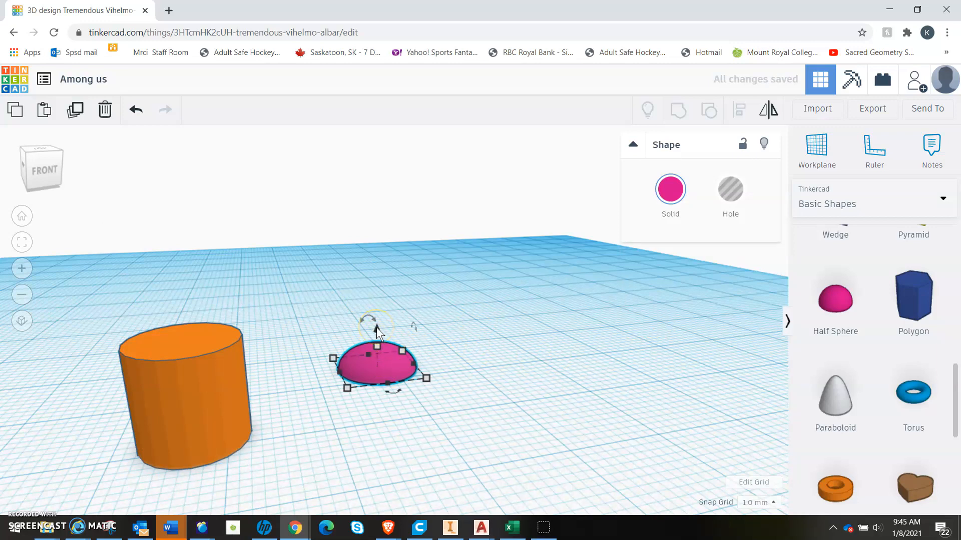
drag(377, 328, 377, 290)
click(500, 362)
text(10)
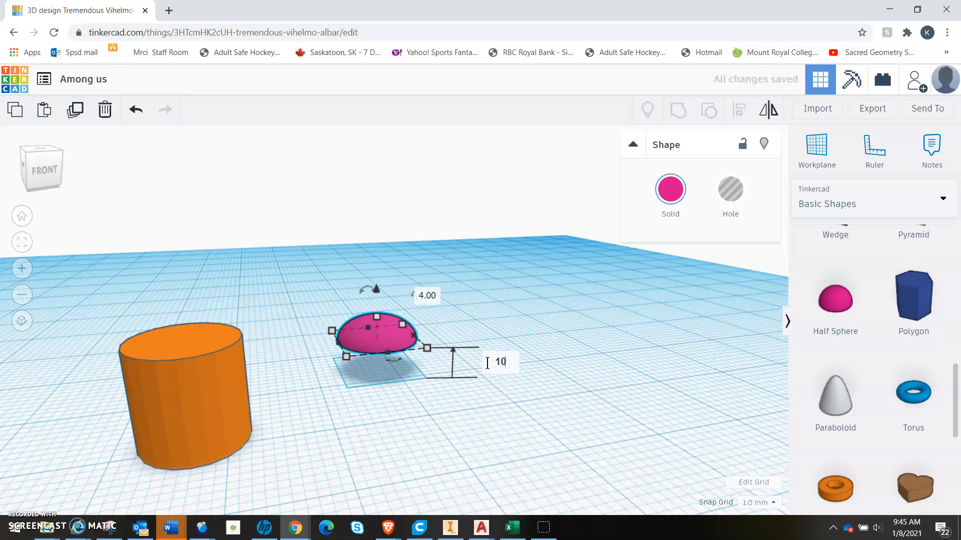
key(Return)
drag(380, 345, 393, 299)
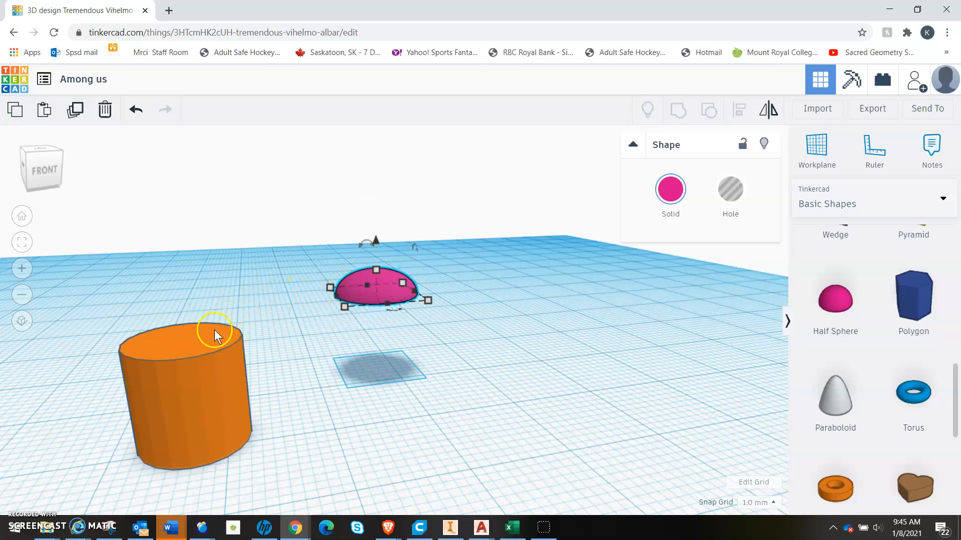
Align the half sphere and the cylinder on their centres in both horizontal directions.
shift+click(199, 354)
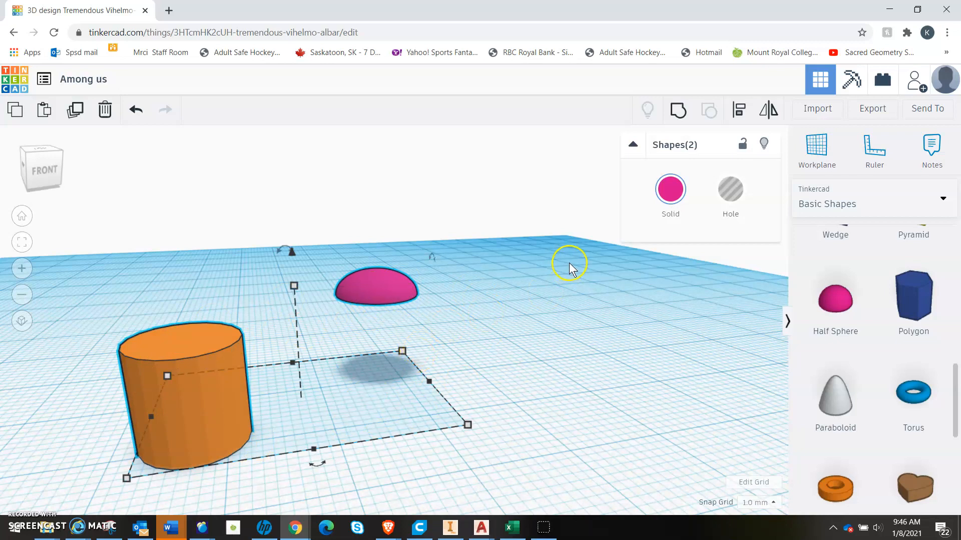
click(741, 117)
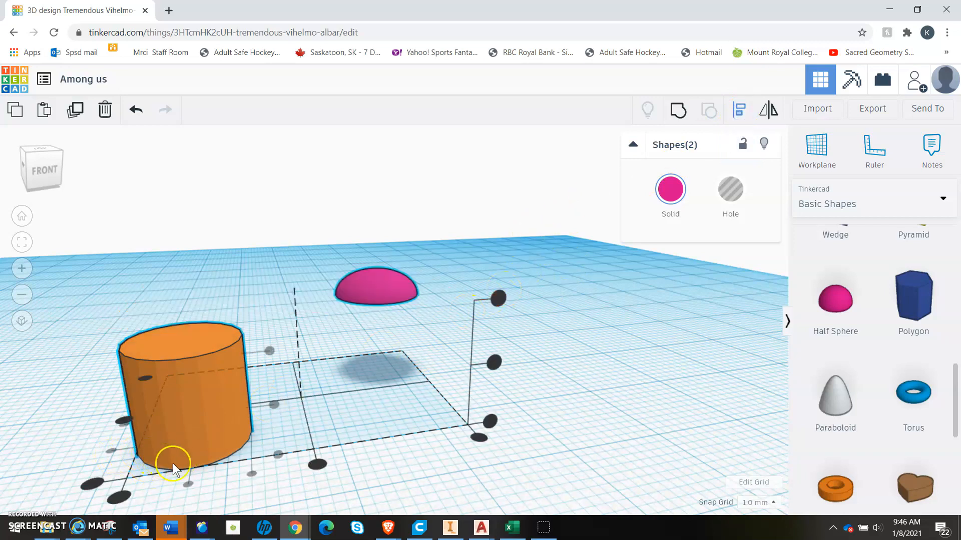
click(318, 465)
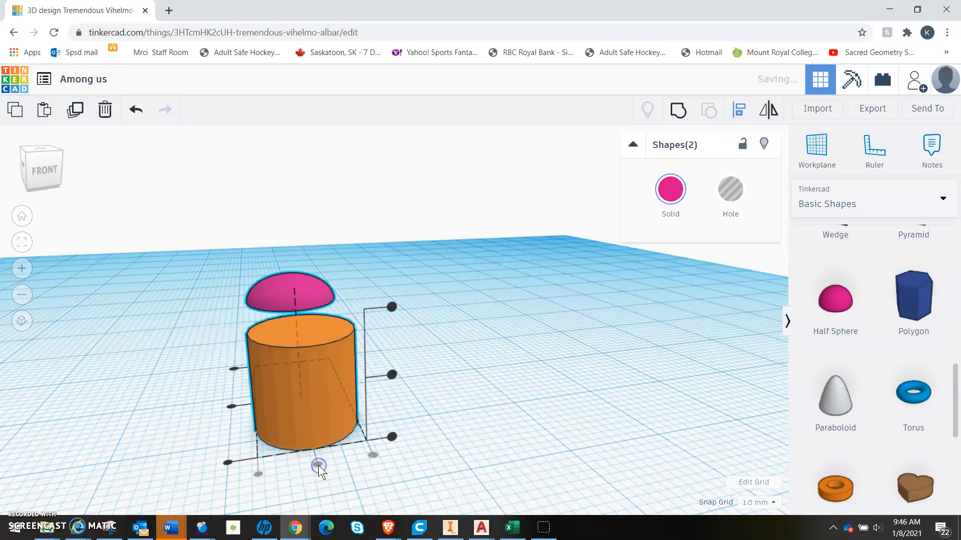
click(233, 408)
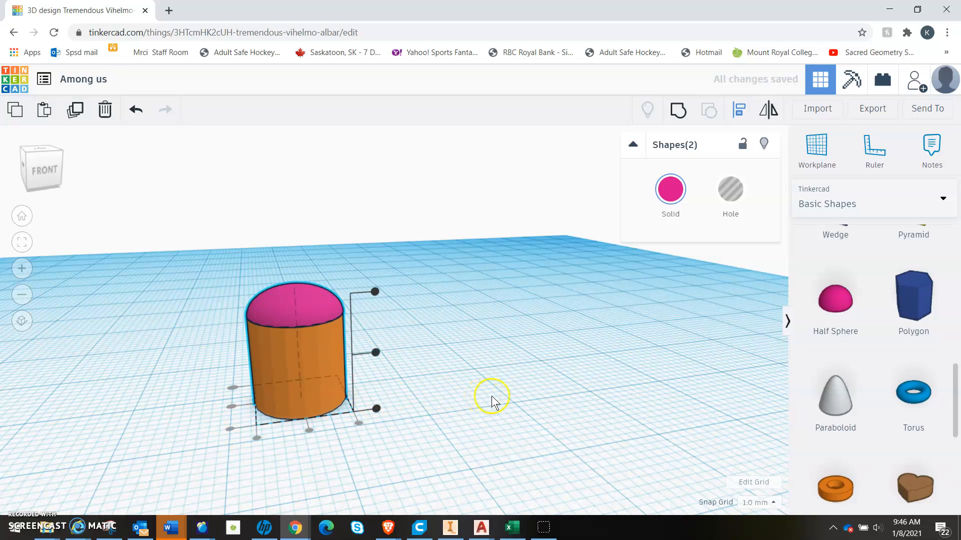
click(443, 321)
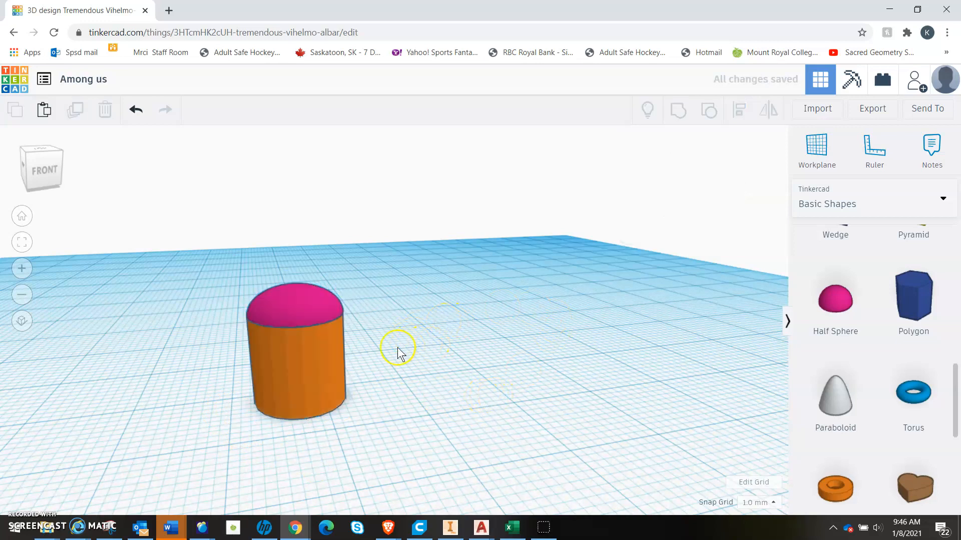
Smooth the orange cylinder by setting its number of sides to 64.
right_drag(418, 337, 395, 338)
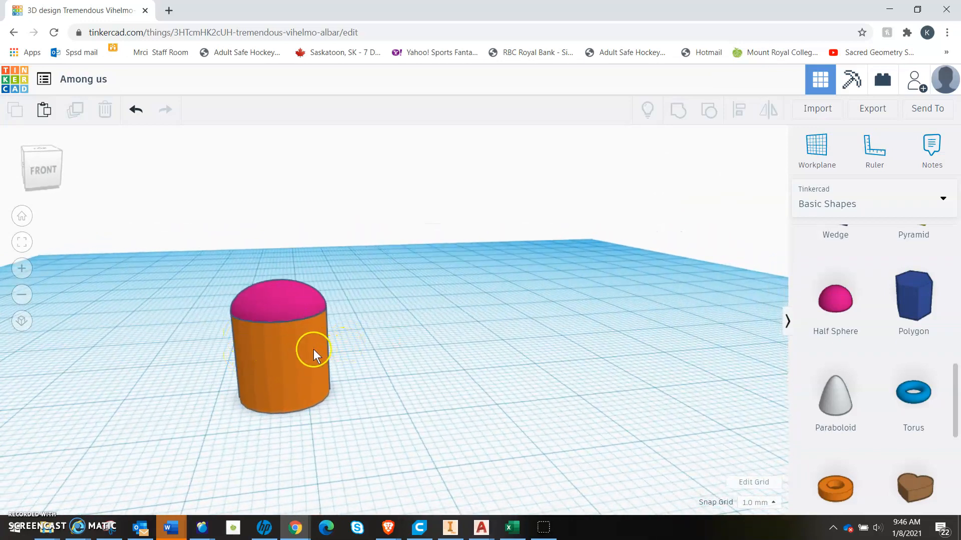
click(297, 345)
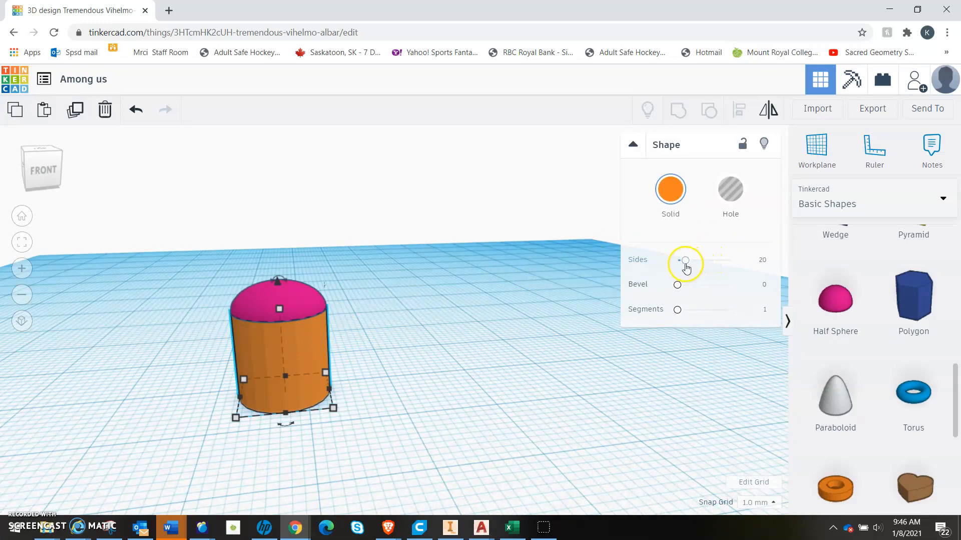
drag(686, 264, 746, 287)
click(525, 404)
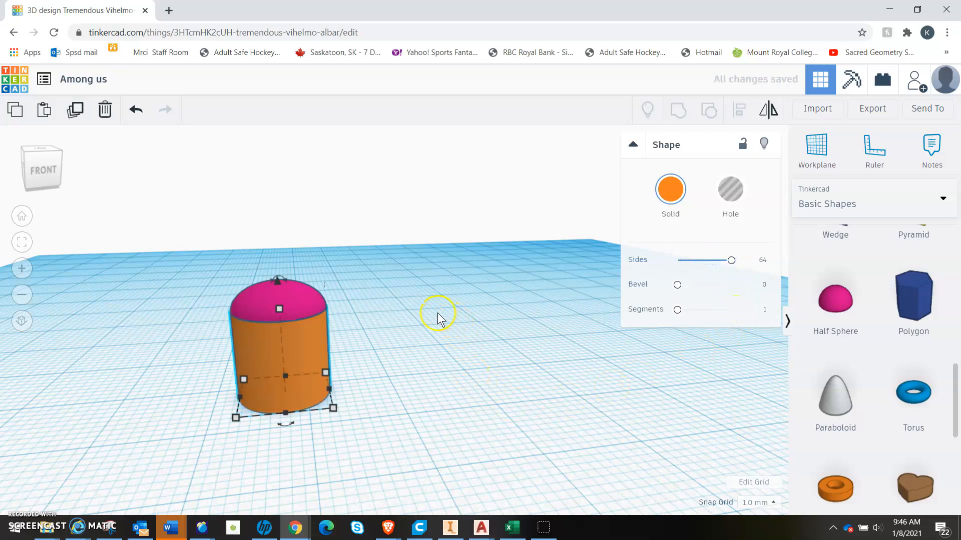
Group the orange cylinder and the half sphere into one body.
click(413, 263)
click(305, 349)
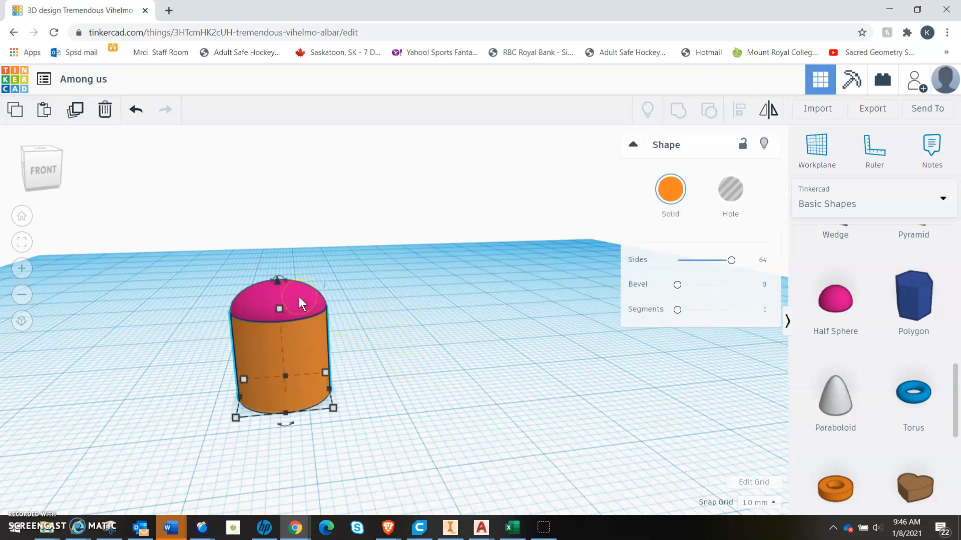
shift+click(298, 296)
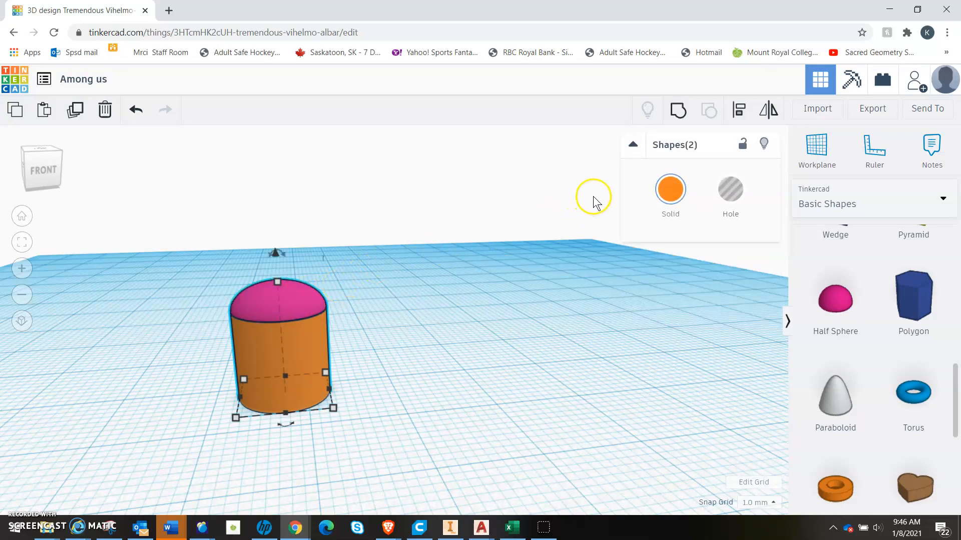
click(682, 116)
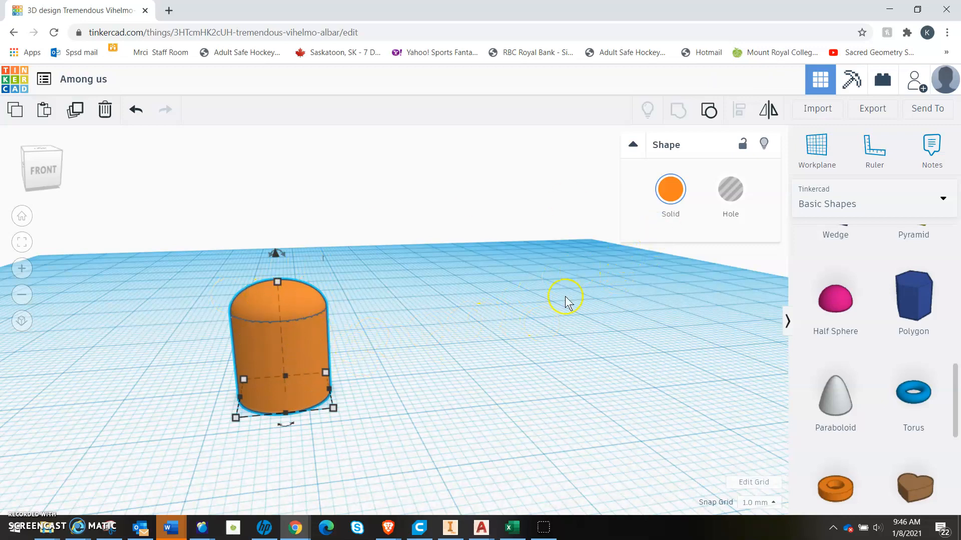
Change the grouped body's solid colour to the bright red preset.
click(671, 189)
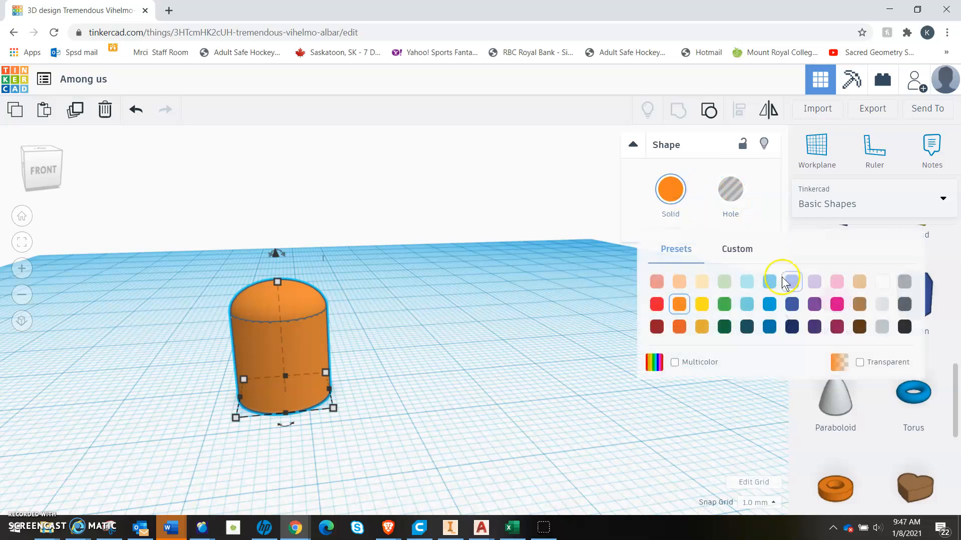
click(792, 305)
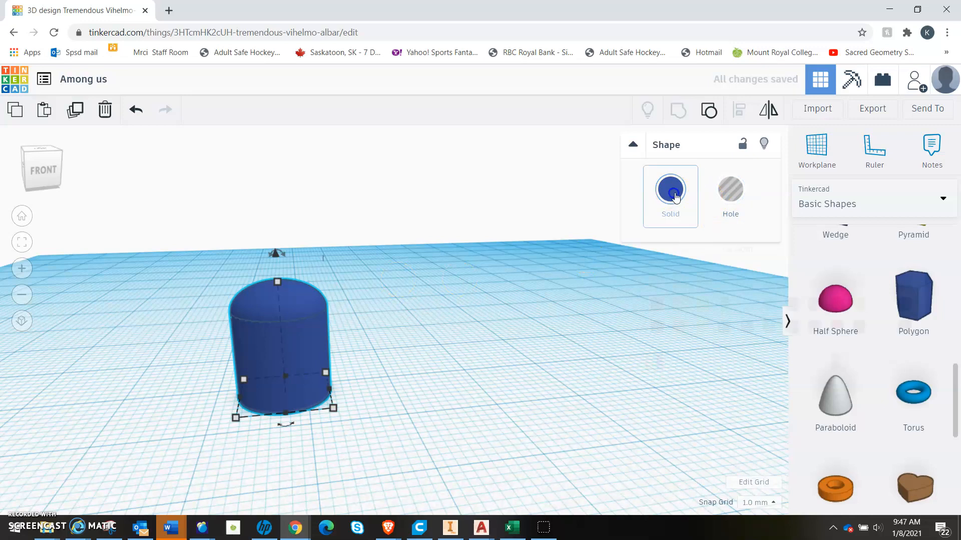
click(674, 195)
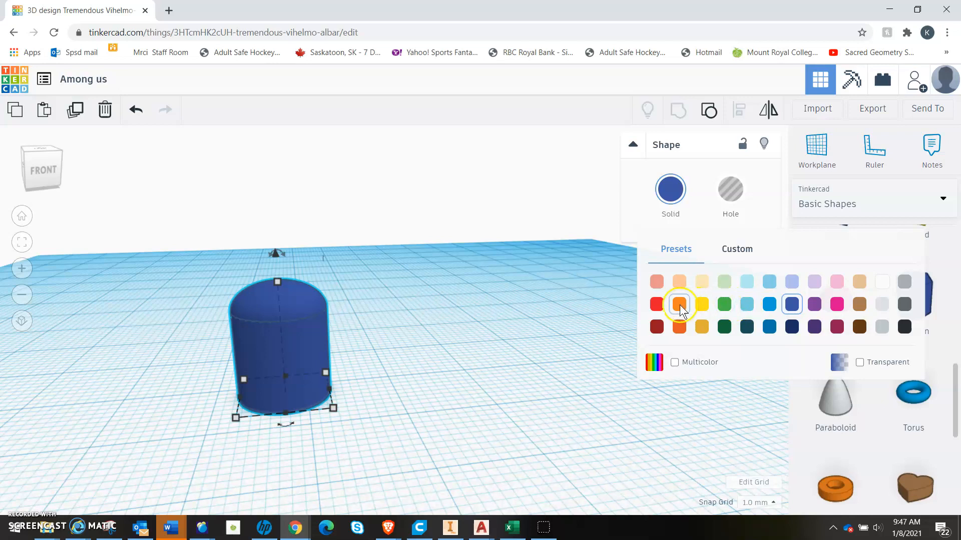
click(657, 304)
click(341, 272)
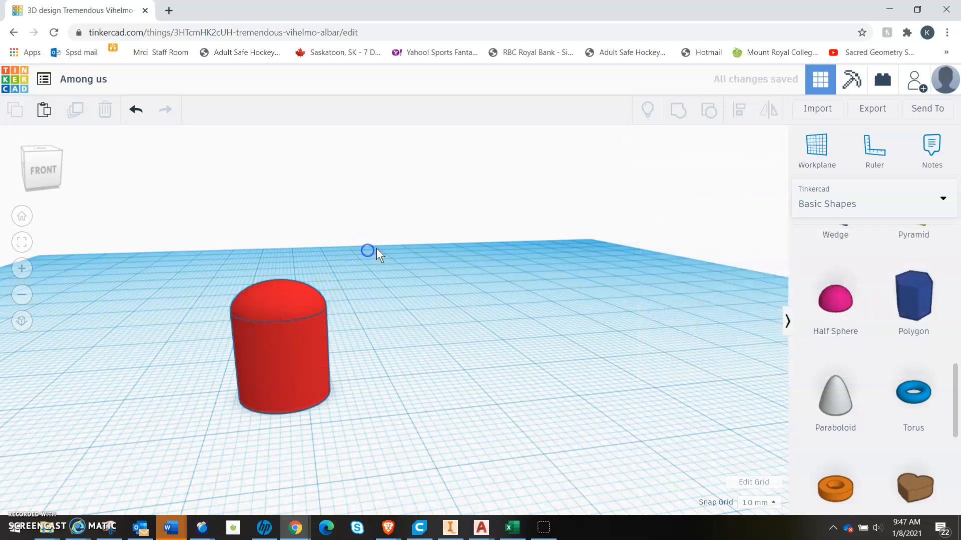
Copy the red body and place the pasted copy close beside the original, leaving a narrow gap.
scroll(369, 260, down, 2)
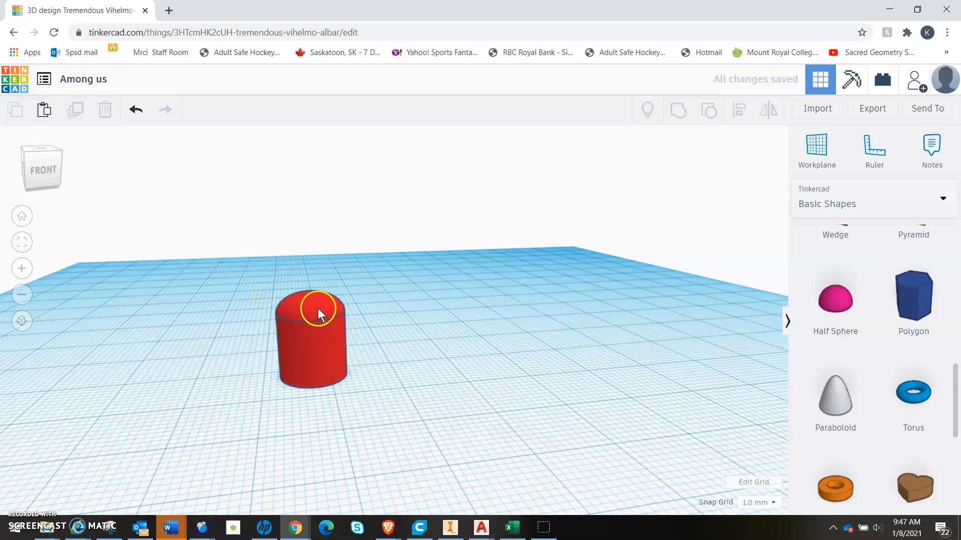
click(314, 328)
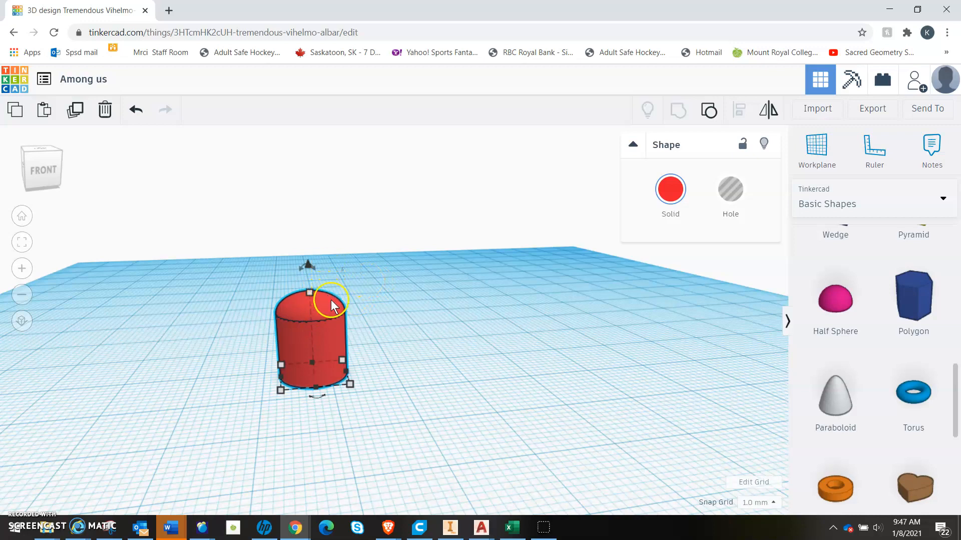
click(15, 115)
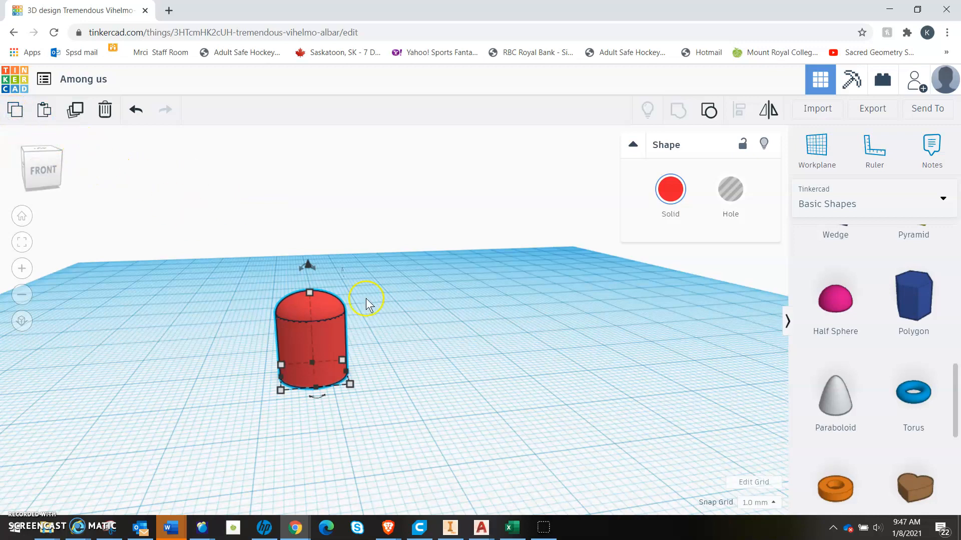
click(44, 114)
drag(357, 323, 410, 311)
click(388, 314)
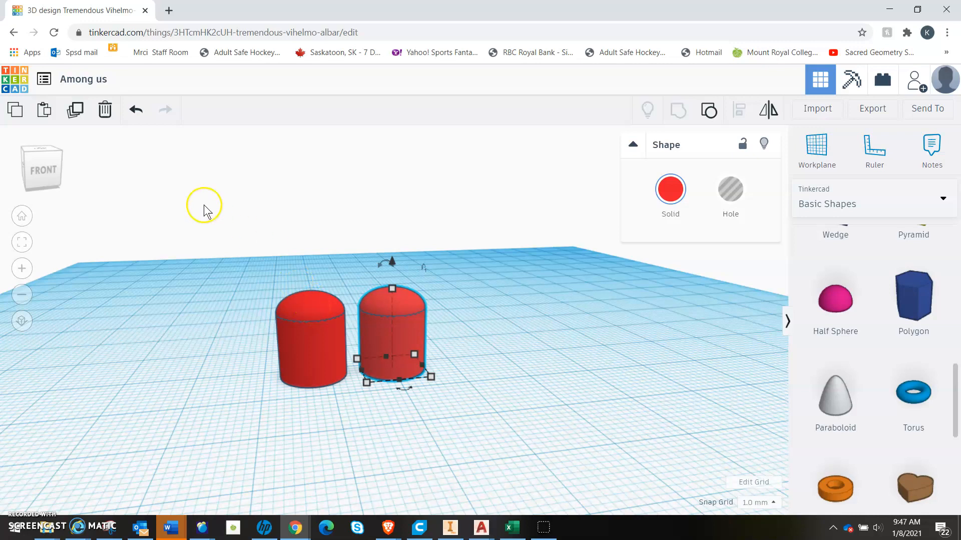
Paste another copy of the red body and move it about 17 mm along the row, away from the first two.
click(12, 122)
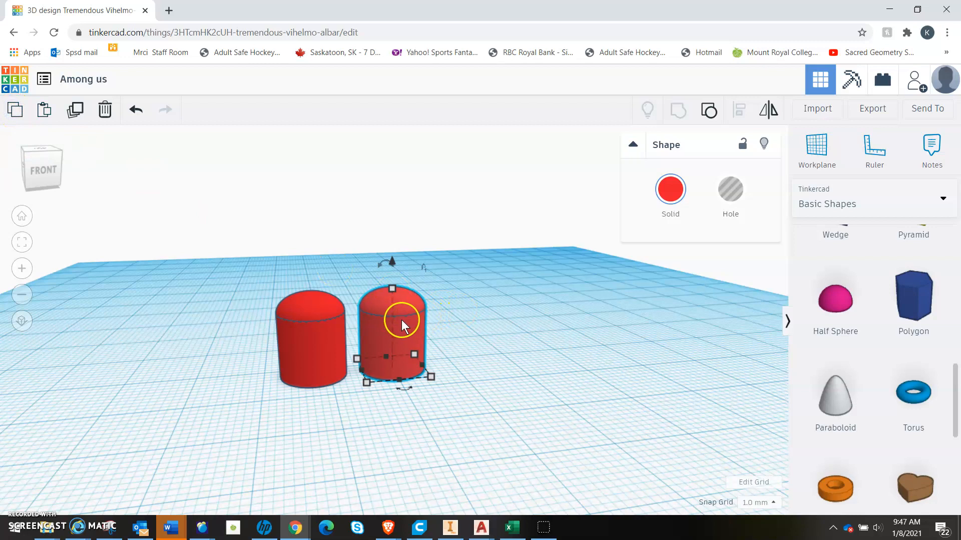
click(43, 112)
drag(449, 311, 531, 299)
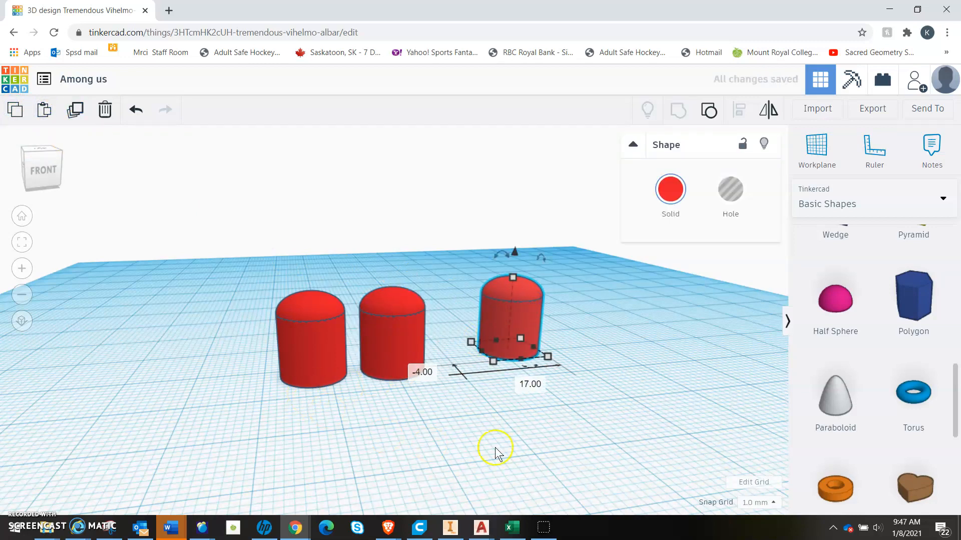
click(318, 320)
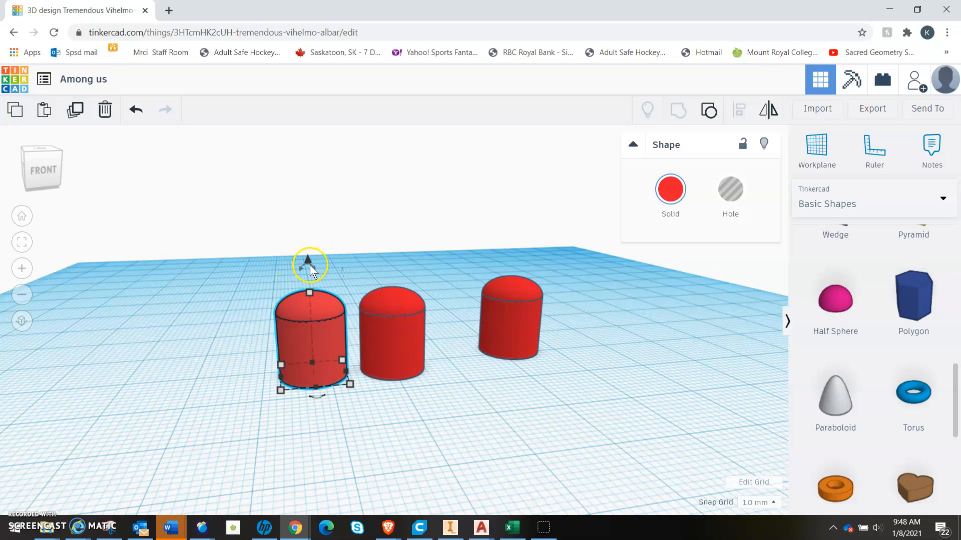
mouse_move(312, 269)
mouse_down()
mouse_move(320, 251)
mouse_move(310, 260)
mouse_up()
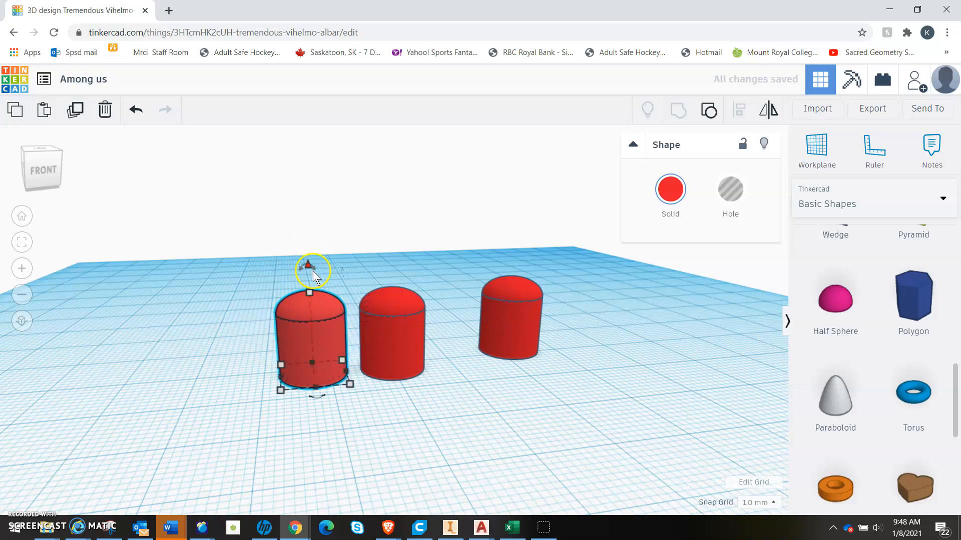
drag(315, 267, 321, 262)
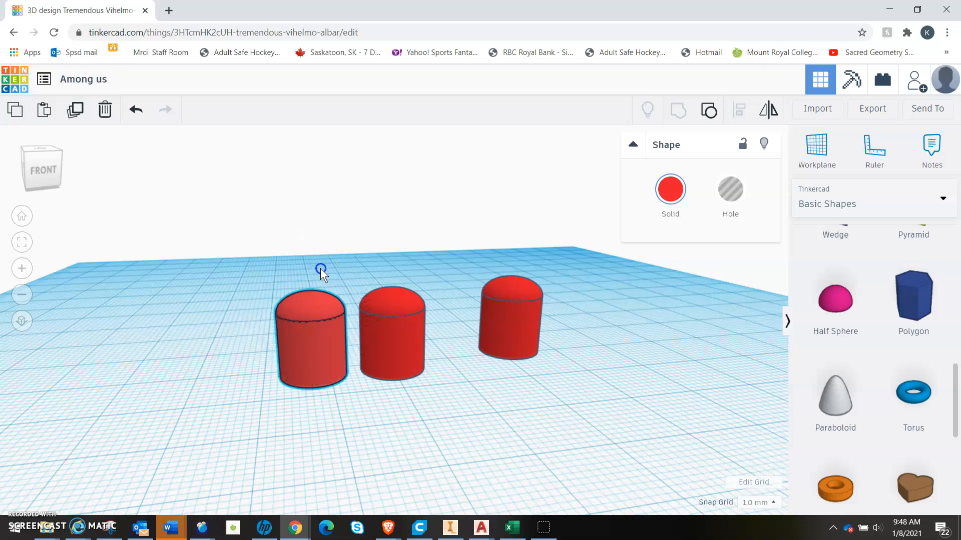
drag(313, 268, 338, 282)
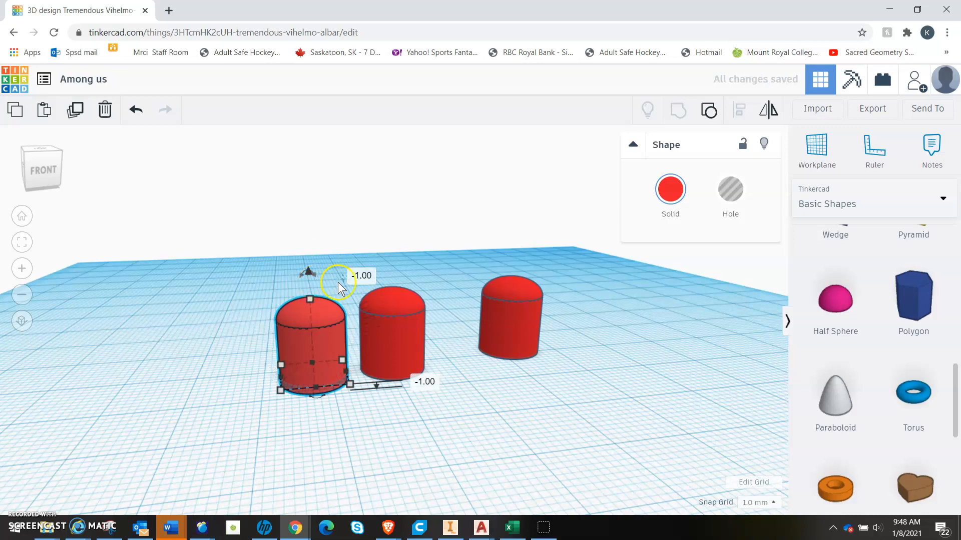
click(138, 111)
Turn the original body and the copy next to it upside down by rotating each one 180°.
drag(316, 264, 304, 370)
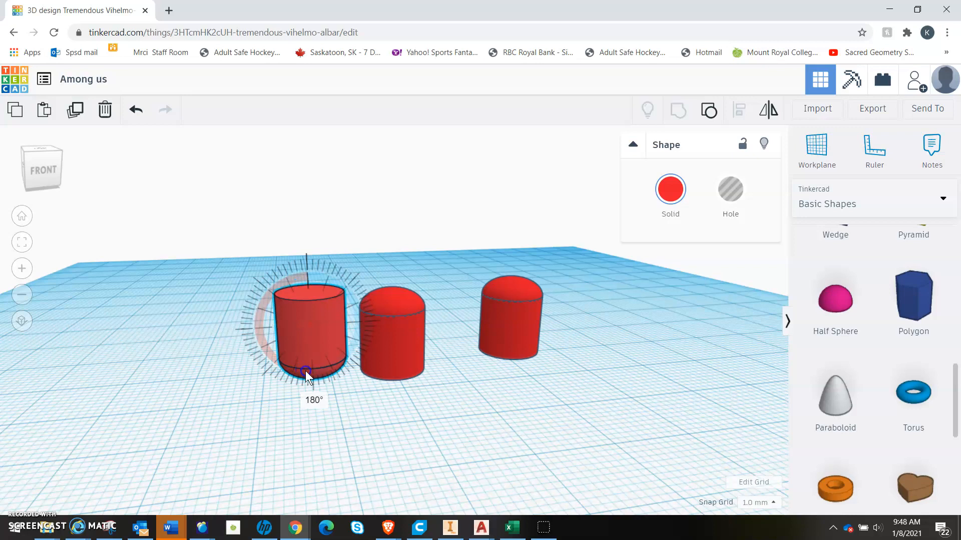
drag(305, 371, 307, 371)
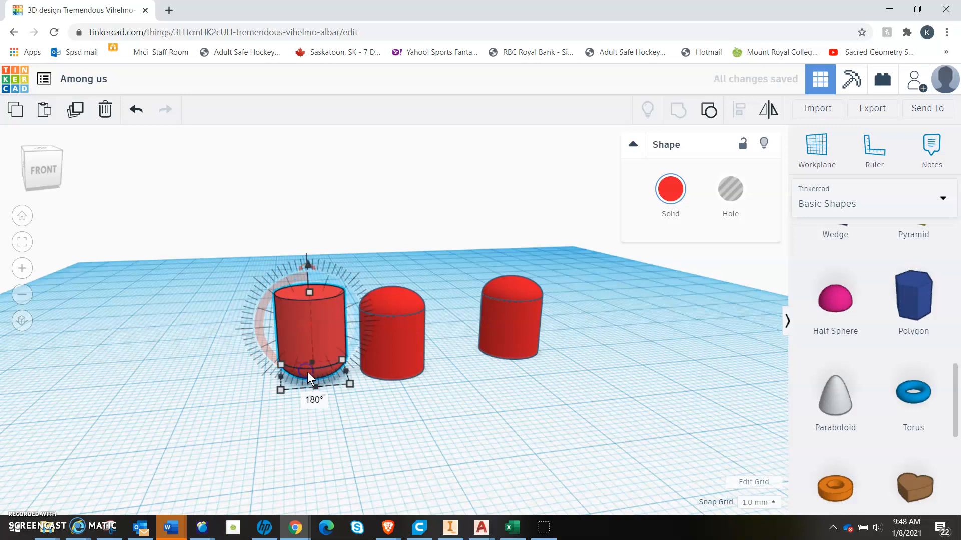
click(397, 306)
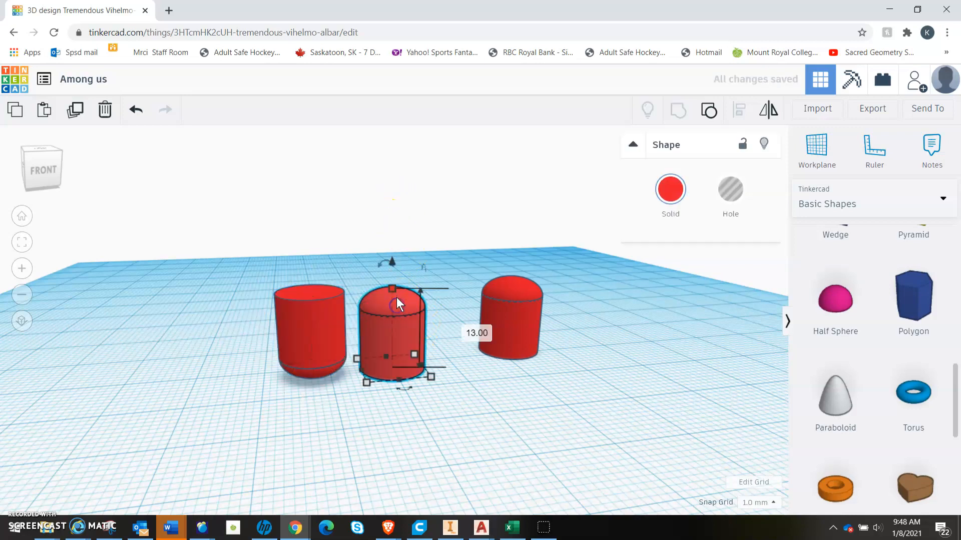
drag(384, 266, 385, 353)
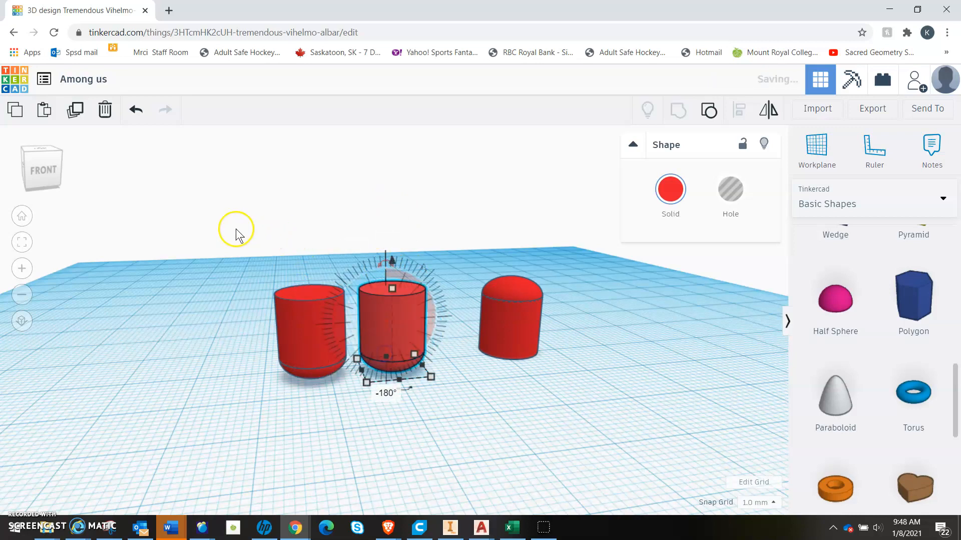
click(234, 232)
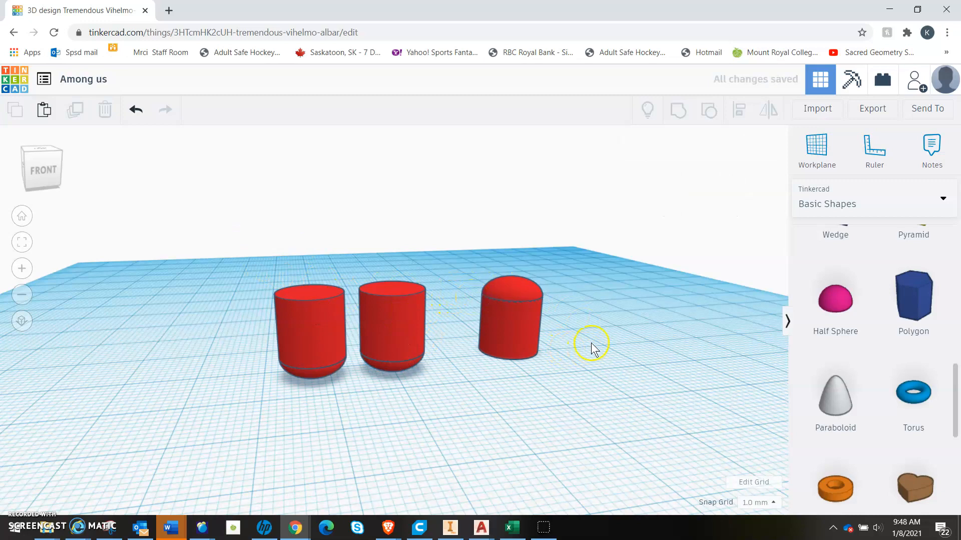
Raise the third red body about 12 mm above the workplane.
click(514, 314)
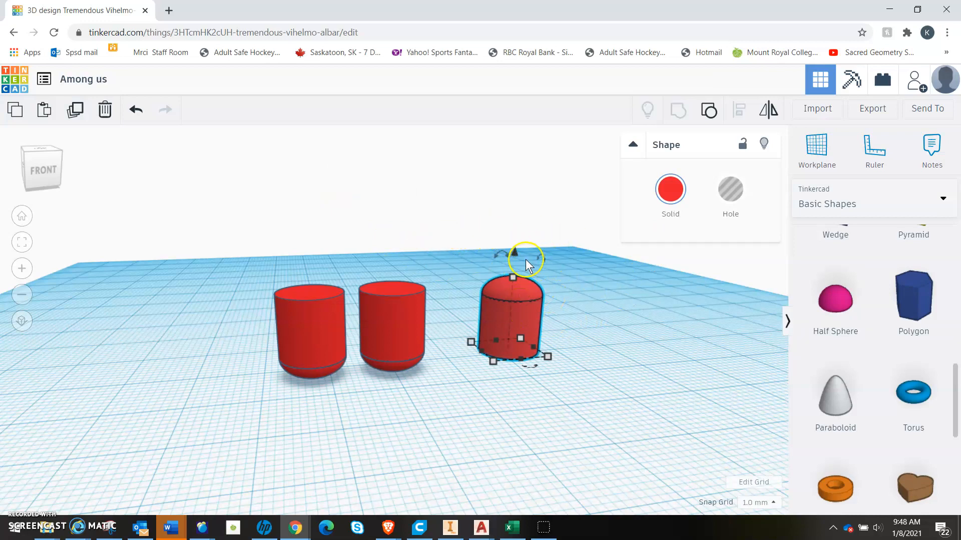
drag(515, 253, 513, 172)
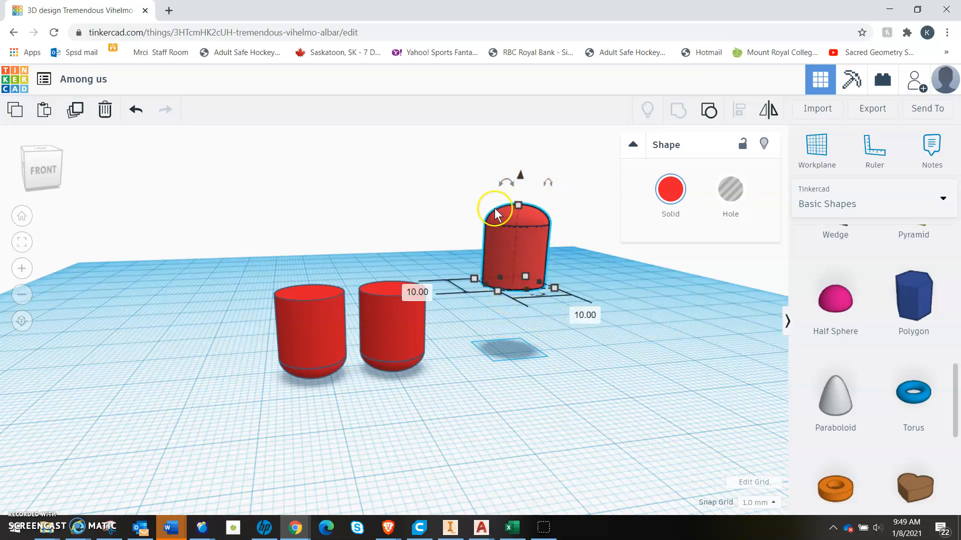
Rotate the raised third body 180° upside down and lower it 12 mm back onto the workplane.
mouse_move(510, 186)
drag(513, 185, 530, 308)
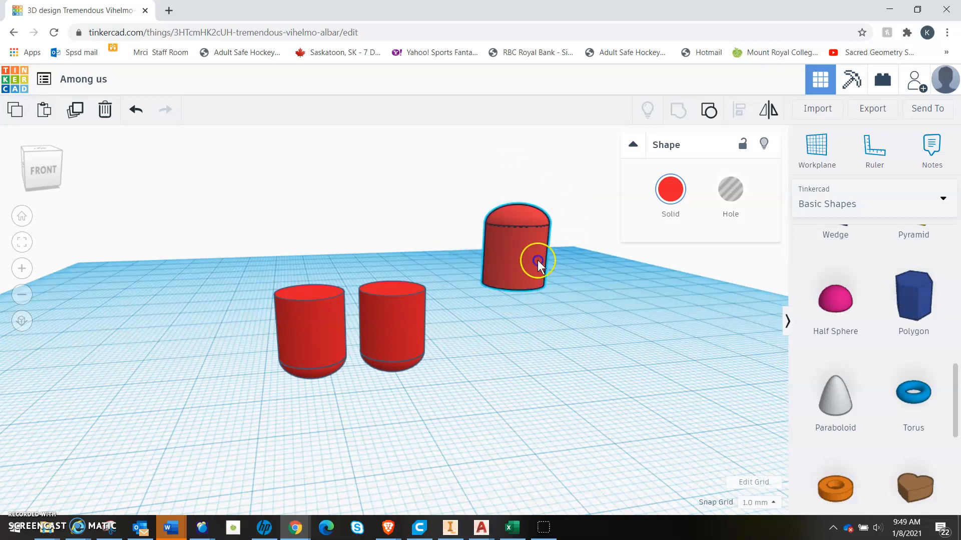
click(534, 227)
drag(527, 185, 506, 275)
click(512, 244)
click(543, 245)
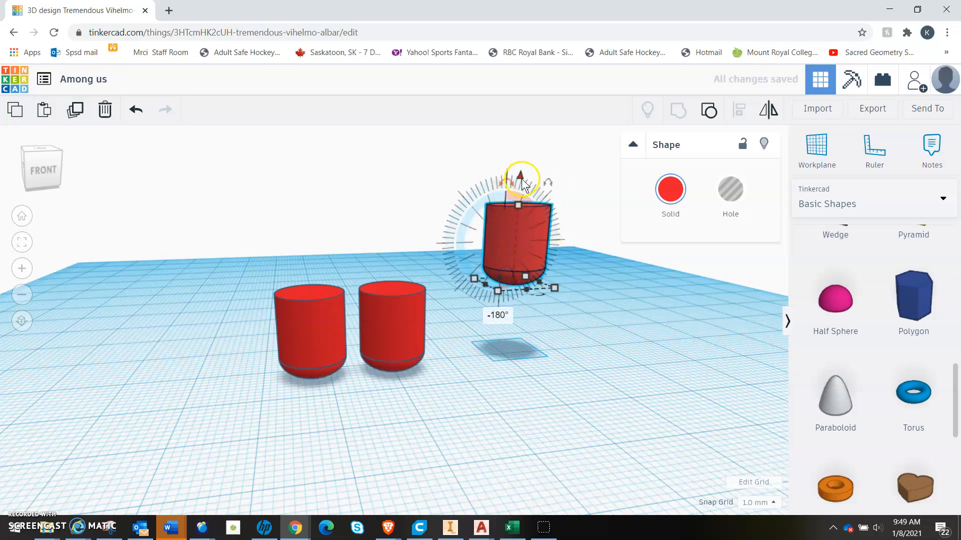
drag(521, 173, 528, 247)
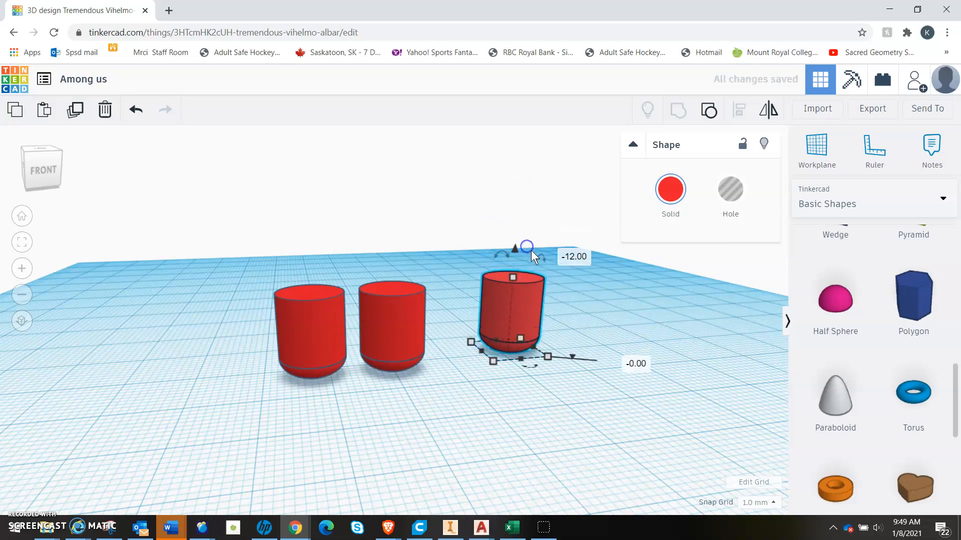
click(651, 302)
Add a half sphere beside the third red body and set its base to 10 mm by 10 mm.
drag(845, 311, 619, 334)
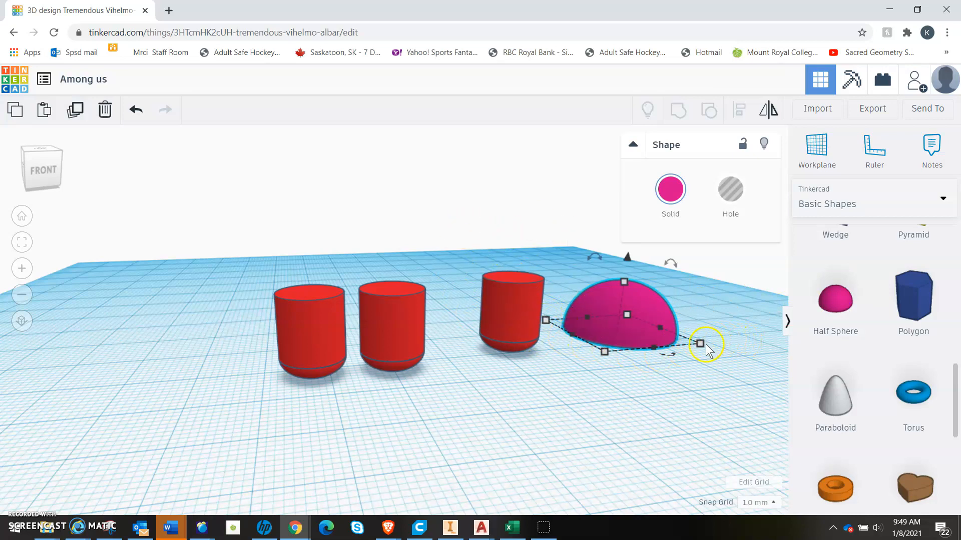
mouse_move(700, 344)
click(719, 321)
text(10)
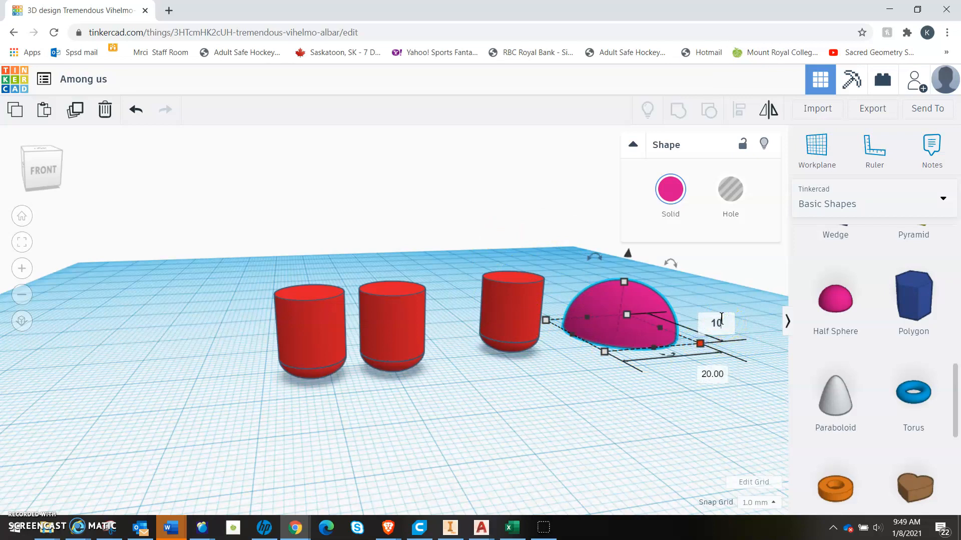
click(705, 375)
text(10)
key(Return)
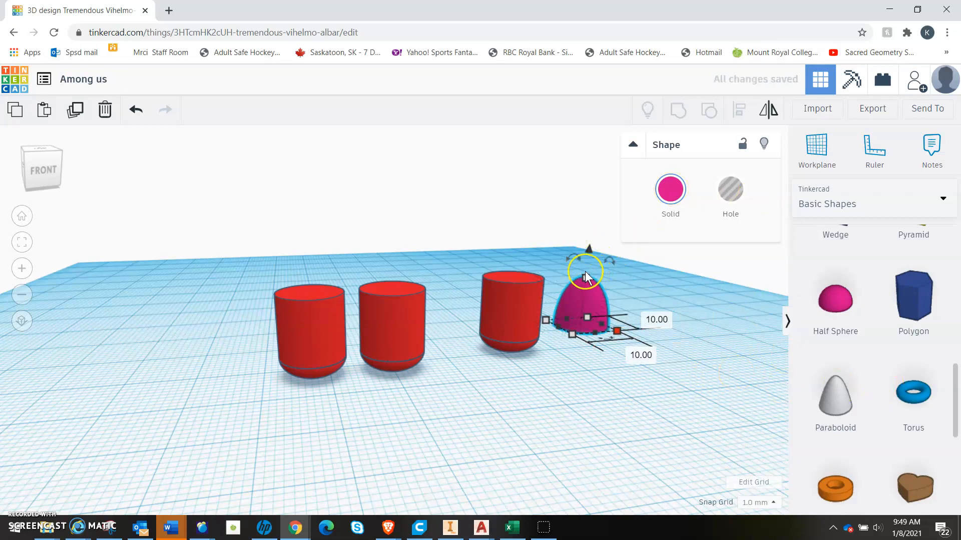
Set the new pink half sphere's height to 3 mm.
mouse_move(585, 277)
click(649, 300)
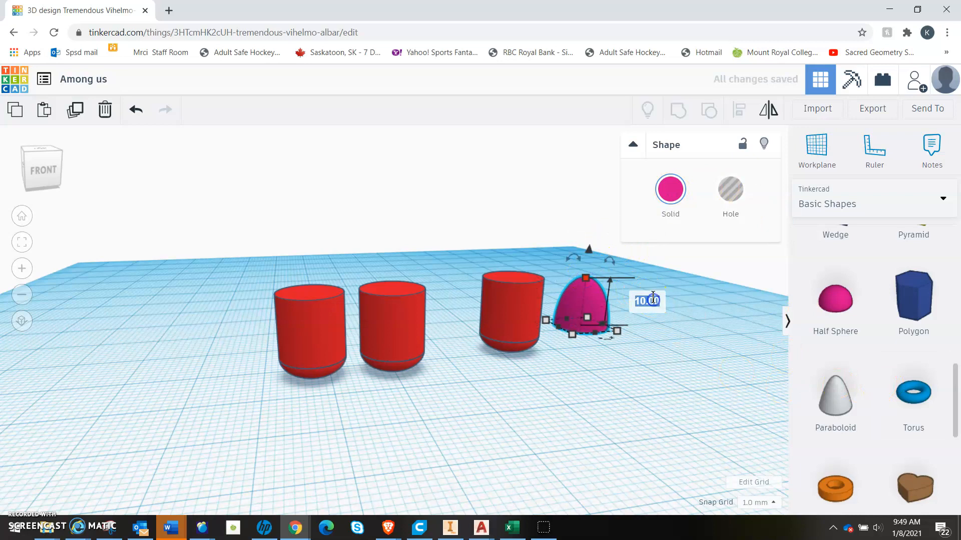
text(3)
key(Return)
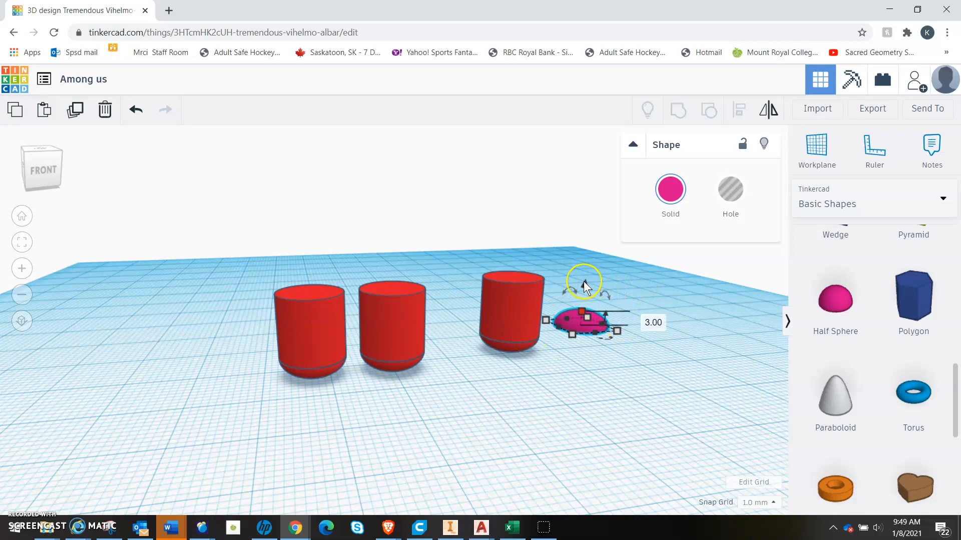
Raise the pink half sphere above the workplane to the height of the neighbouring red body's flat top.
click(526, 292)
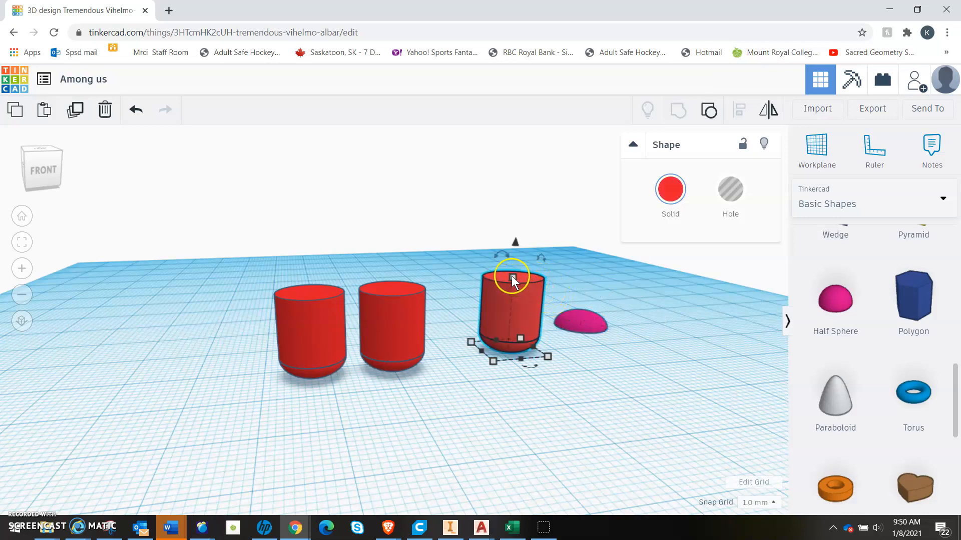
drag(583, 290, 589, 253)
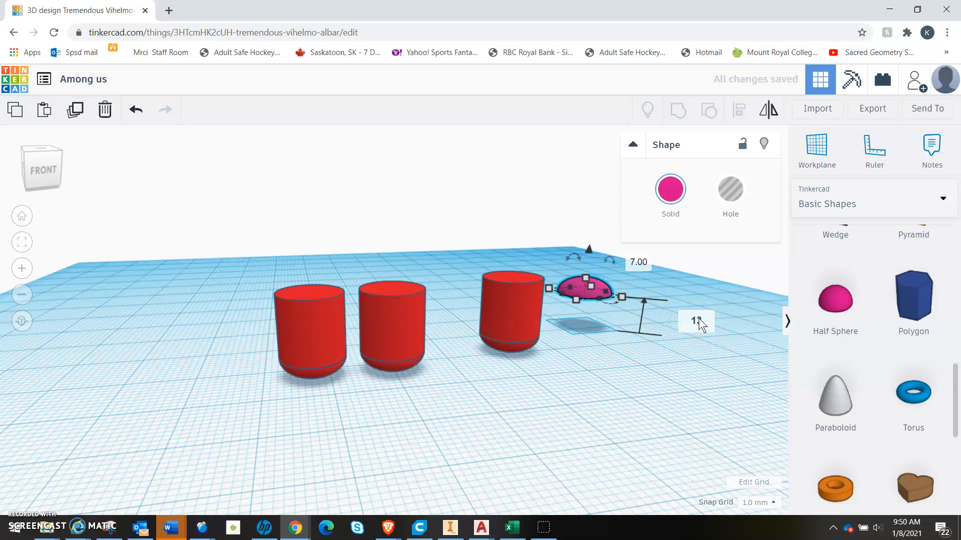
click(701, 268)
right_drag(701, 269, 462, 317)
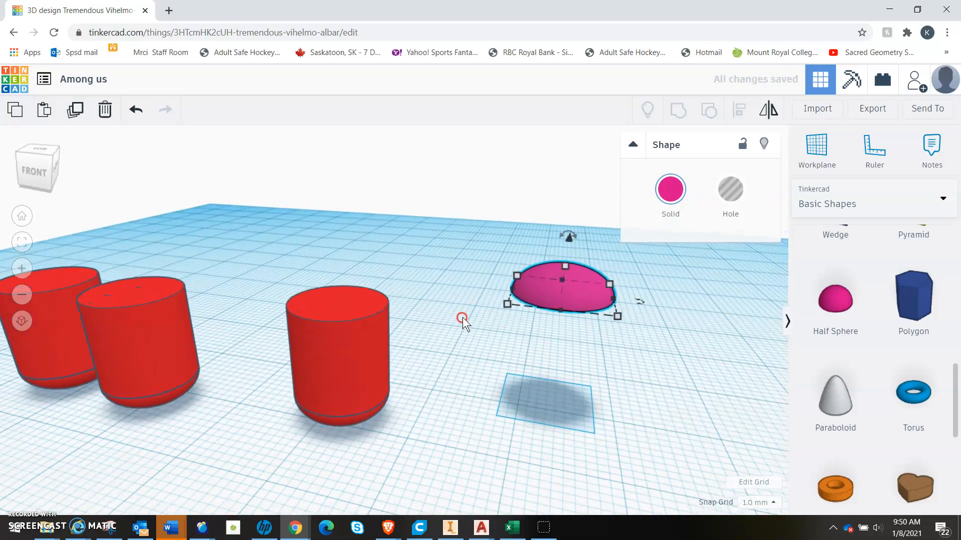
Align the pink half sphere and the neighbouring red body on their centres in both horizontal directions.
shift+click(368, 351)
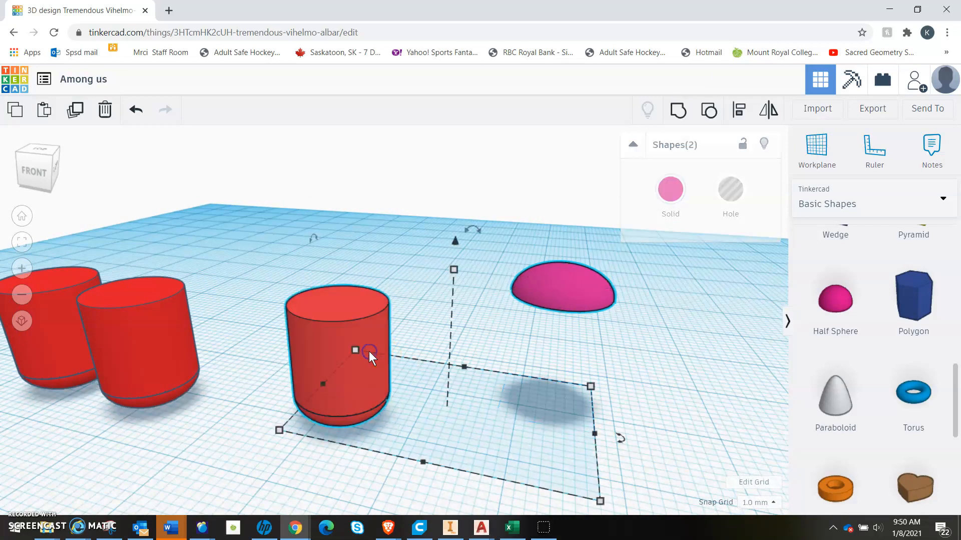
click(740, 111)
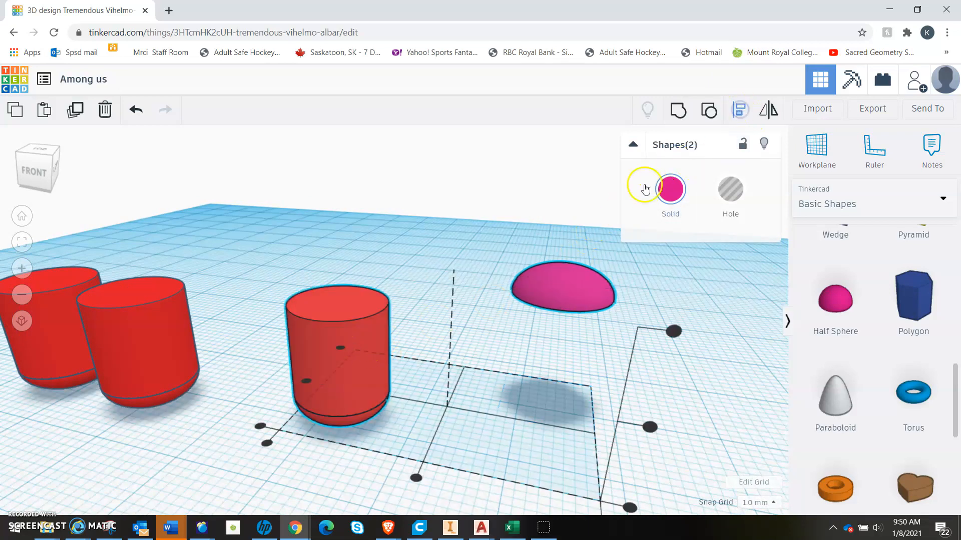
click(415, 477)
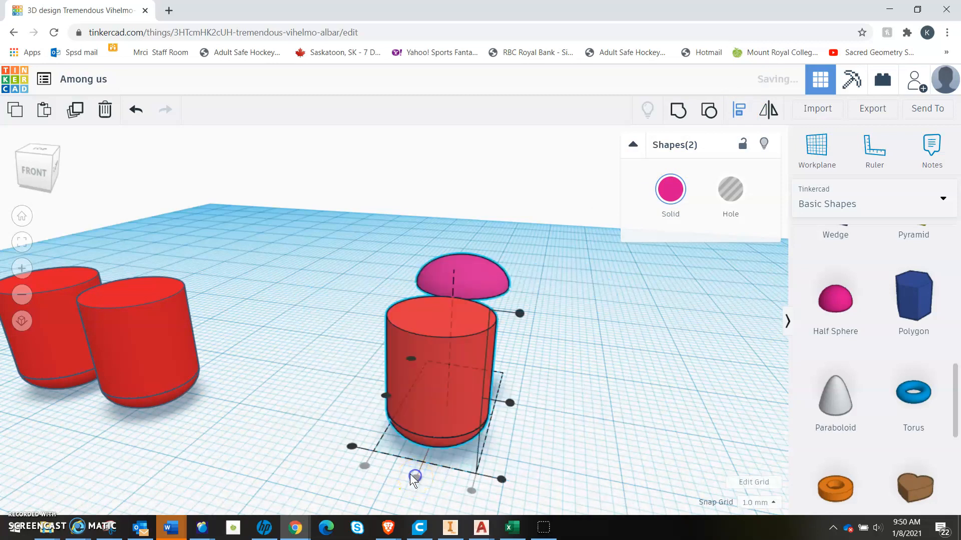
click(383, 396)
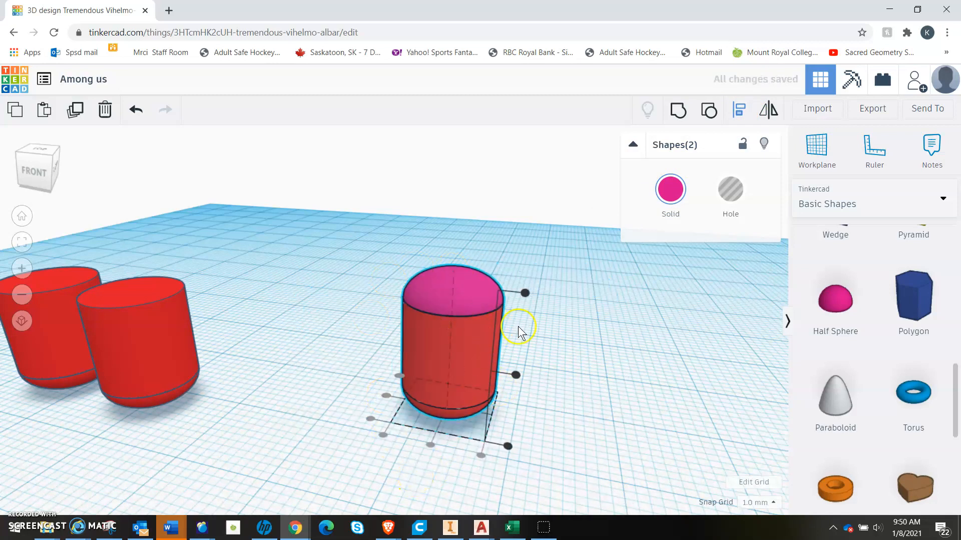
Group the half sphere with the red body, undoing a trial ungrouping of the two.
click(679, 112)
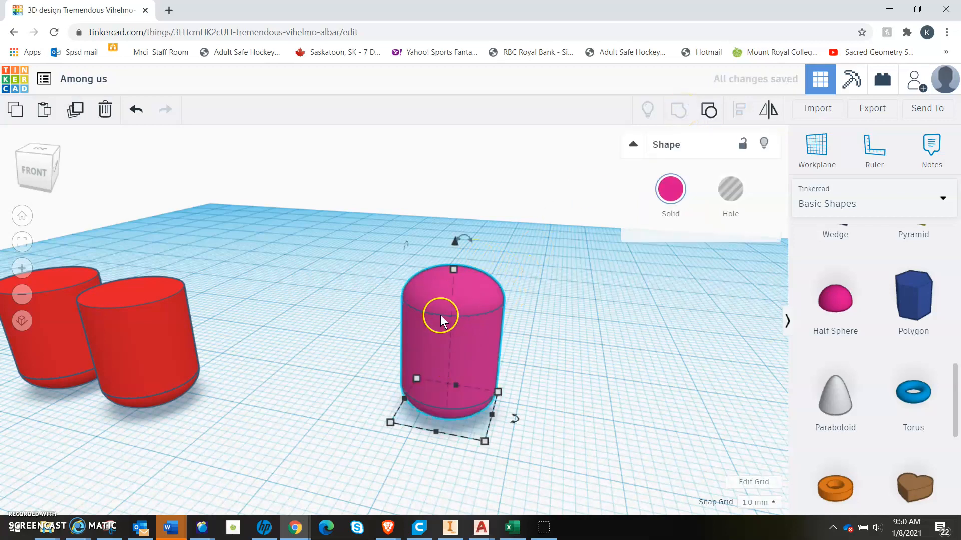
click(711, 111)
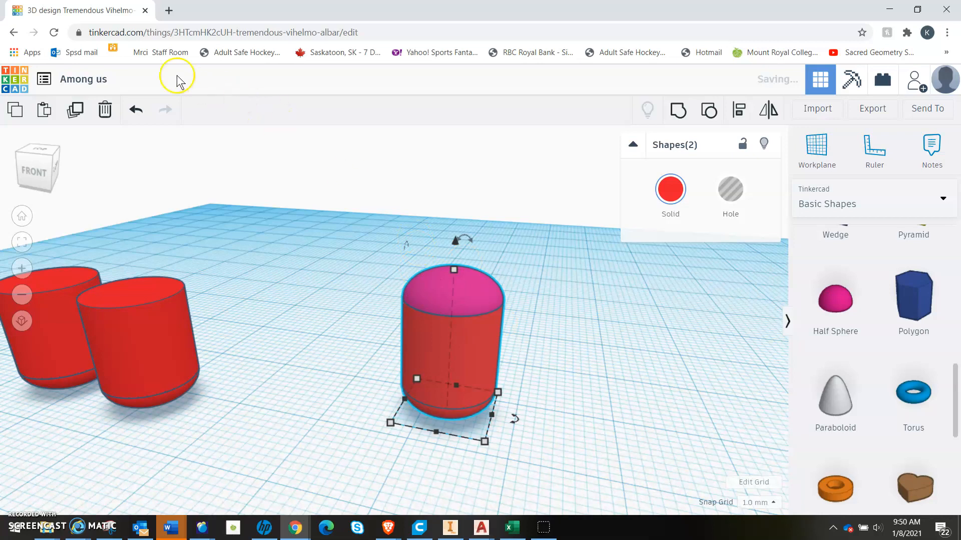
click(131, 112)
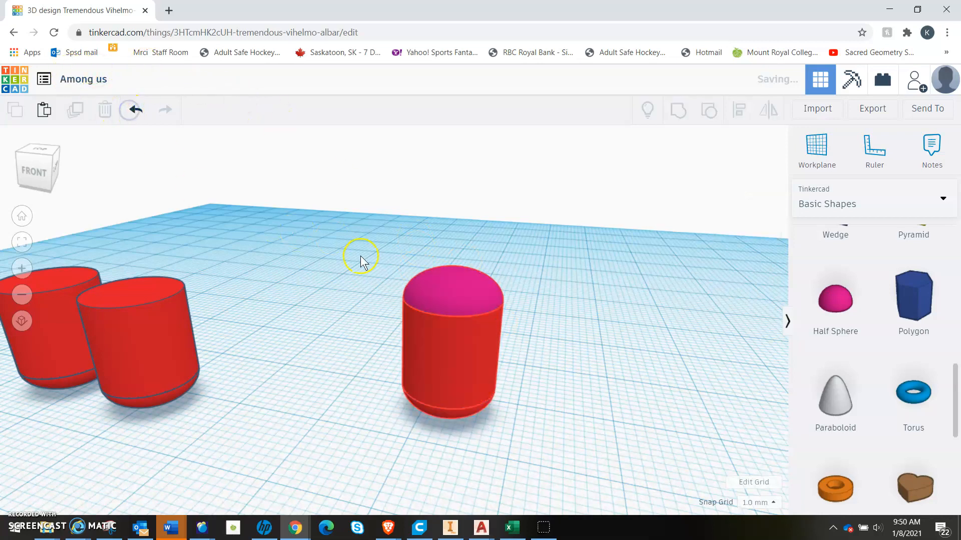
Change the colour of the grouped capped body to red.
middle_drag(510, 256, 663, 192)
click(613, 250)
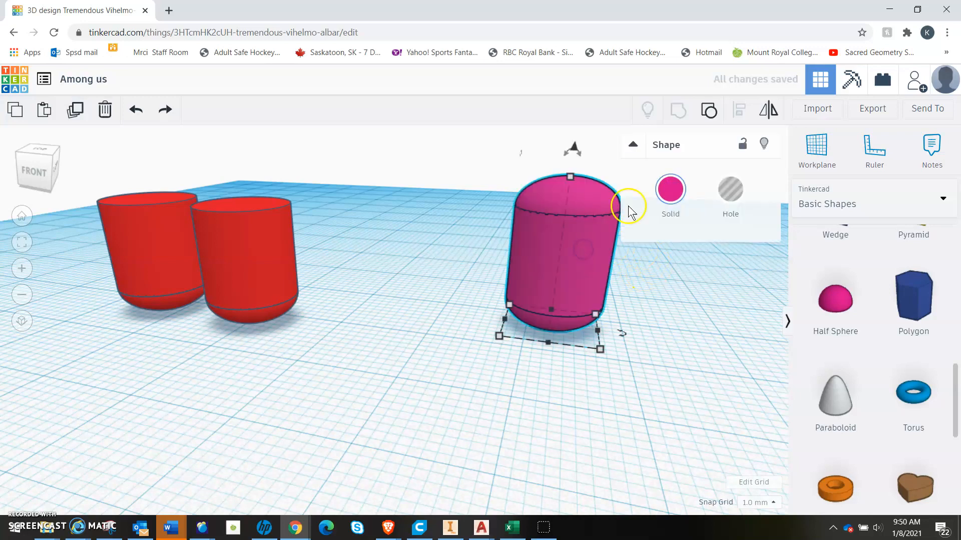
click(671, 189)
click(656, 304)
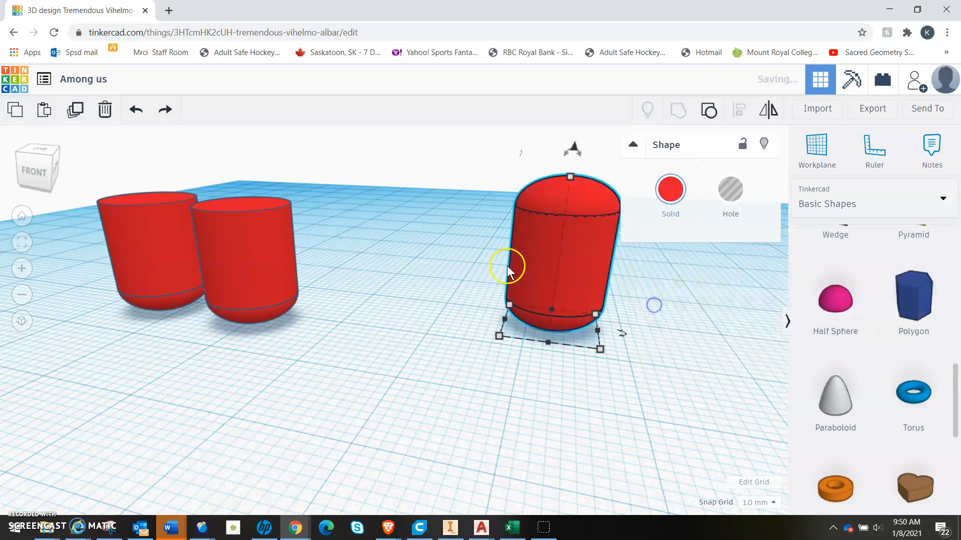
Move the capped body 18.5 mm sideways toward the two open red cylinders and 11 mm forward to stand beside them.
scroll(396, 221, down, 2)
middle_drag(391, 217, 513, 236)
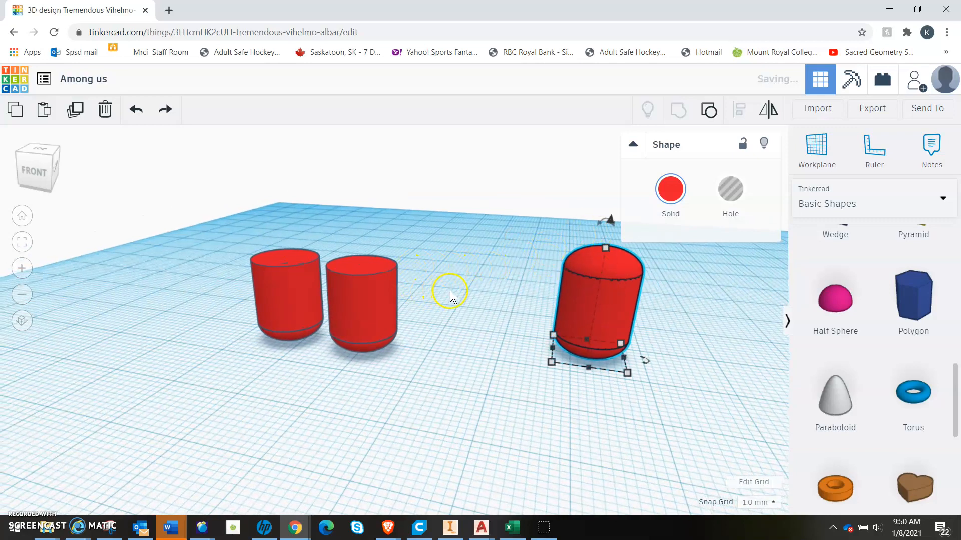
drag(505, 319, 506, 319)
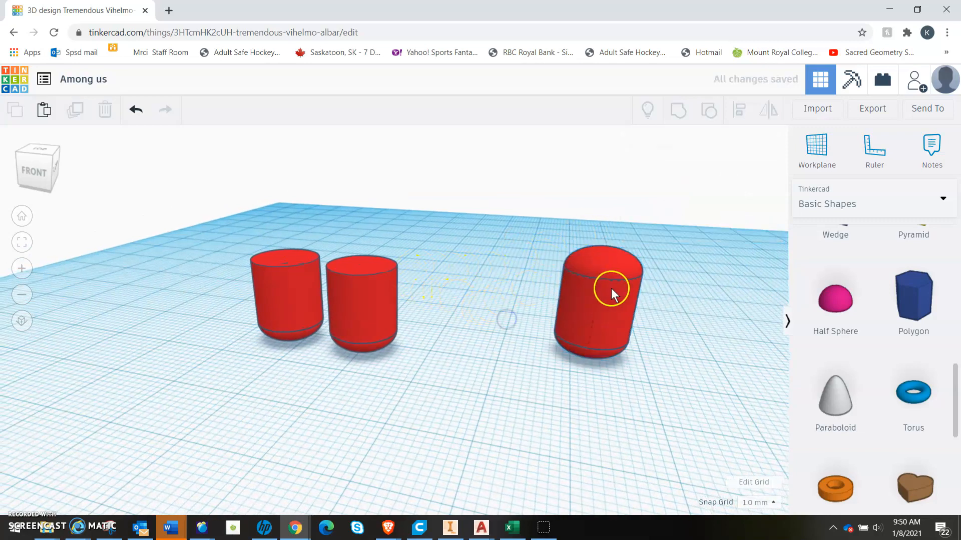
drag(595, 289, 453, 306)
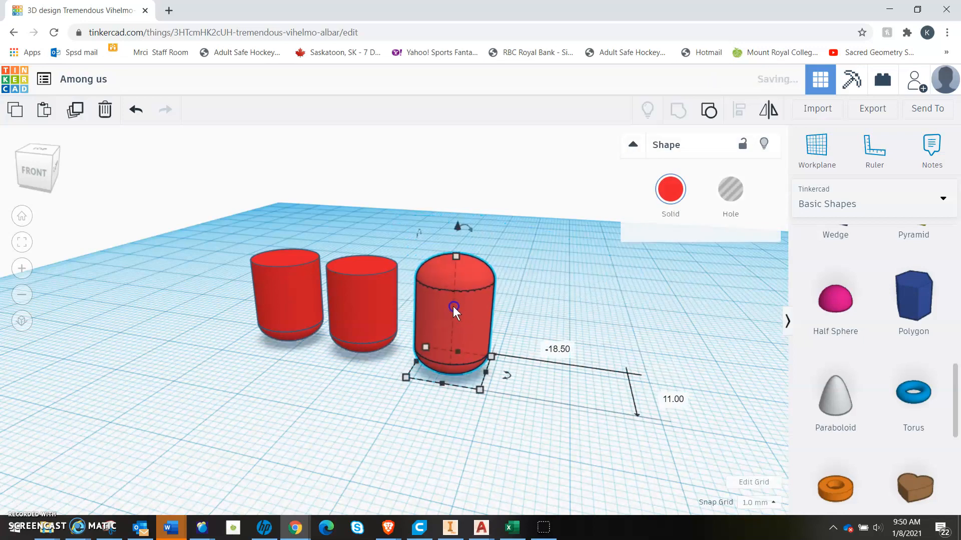
right_drag(344, 414, 413, 379)
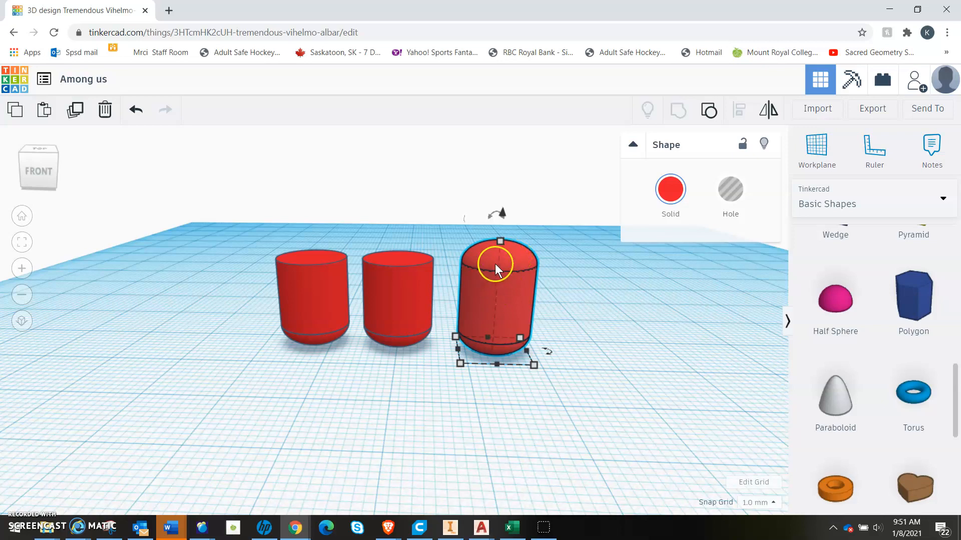
Raise the capped body 11 mm above the workplane and move it over the gap between the two leg cylinders.
click(418, 271)
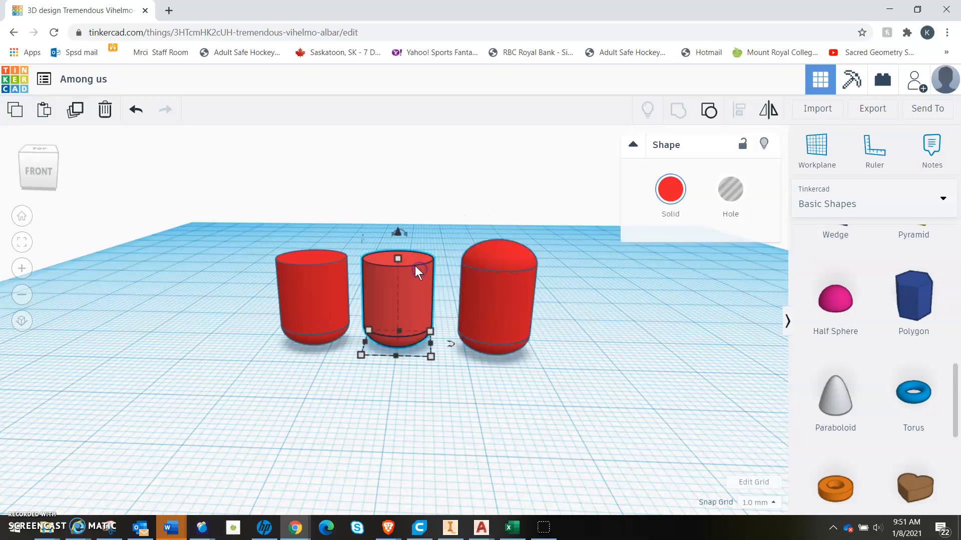
click(523, 230)
click(508, 271)
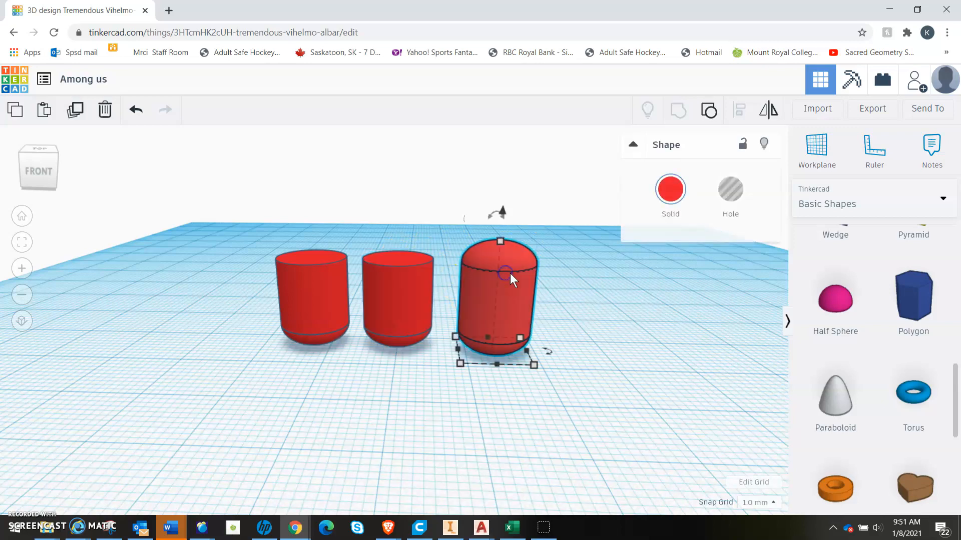
drag(503, 209, 507, 122)
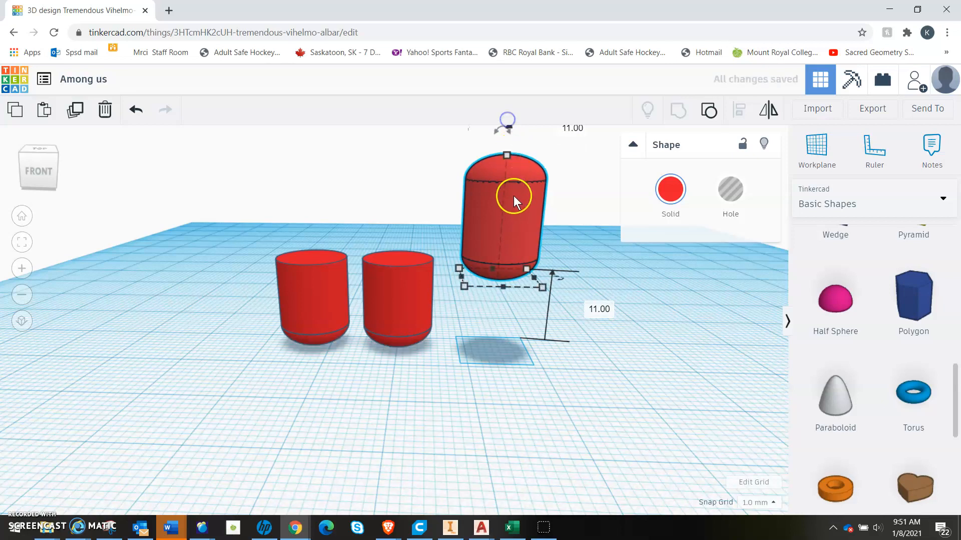
drag(512, 213, 344, 210)
right_drag(455, 231, 473, 245)
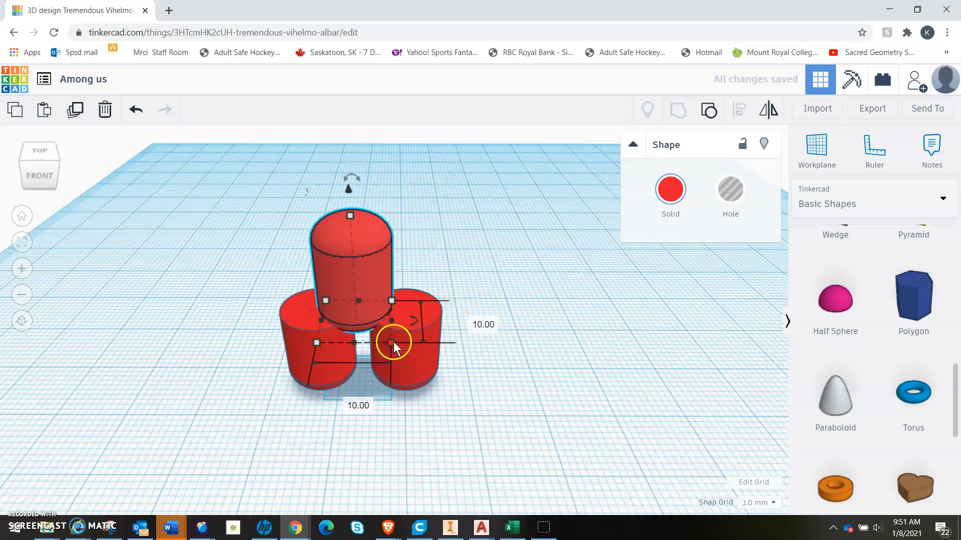
Enlarge the capped body's base to span both legs and reposition it over them.
drag(390, 343, 478, 387)
right_drag(565, 420, 600, 431)
drag(538, 247, 495, 260)
click(553, 413)
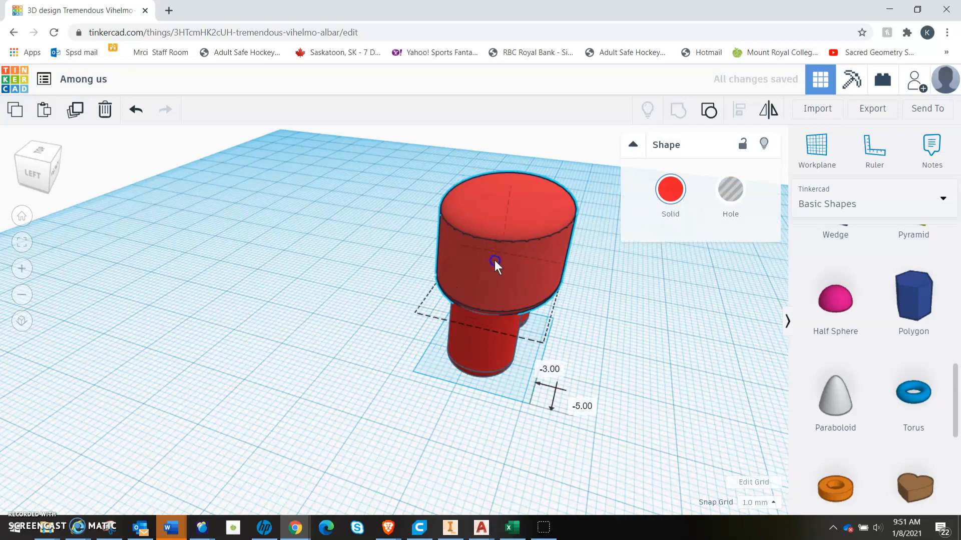
right_drag(633, 311, 528, 337)
click(468, 356)
mouse_move(537, 384)
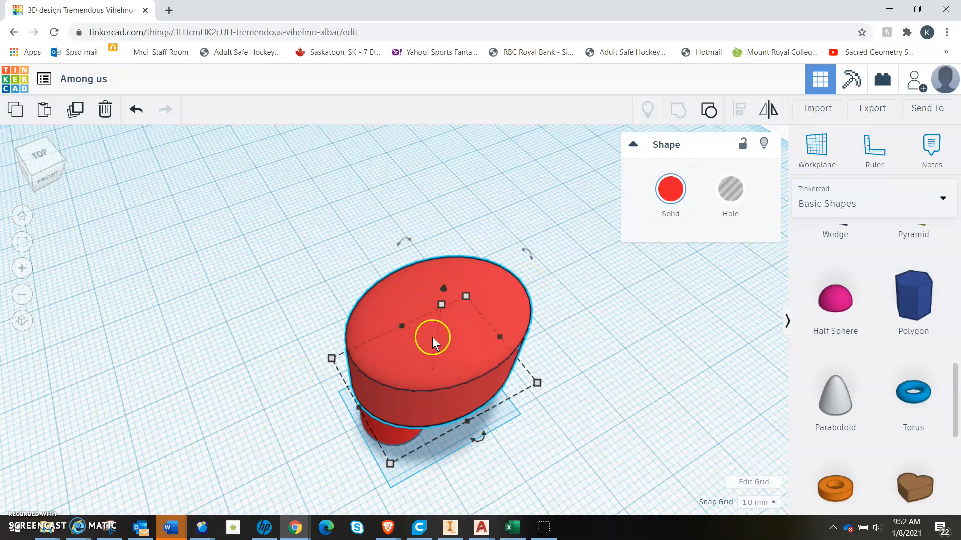
Stretch the capped body taller and move it back into place above the two legs.
right_drag(650, 337, 533, 268)
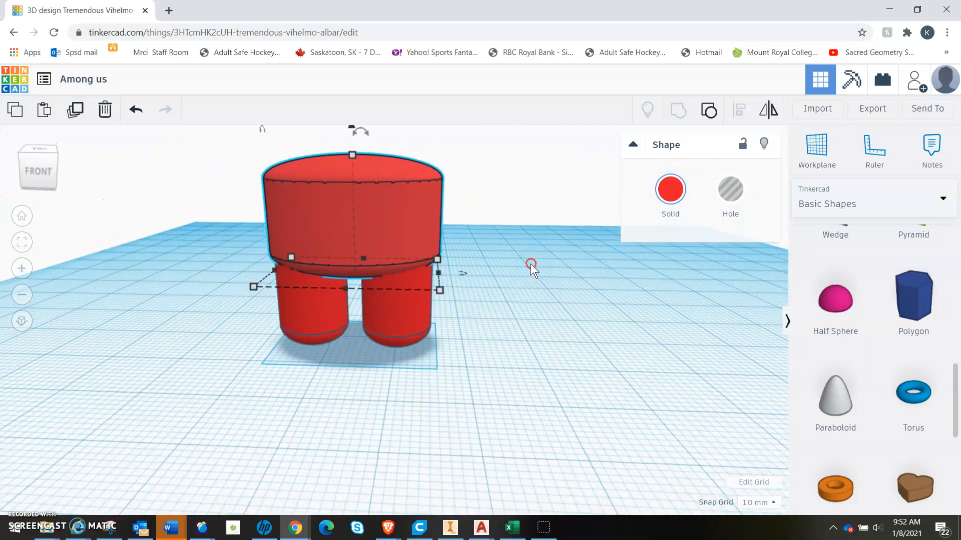
right_drag(467, 188, 508, 214)
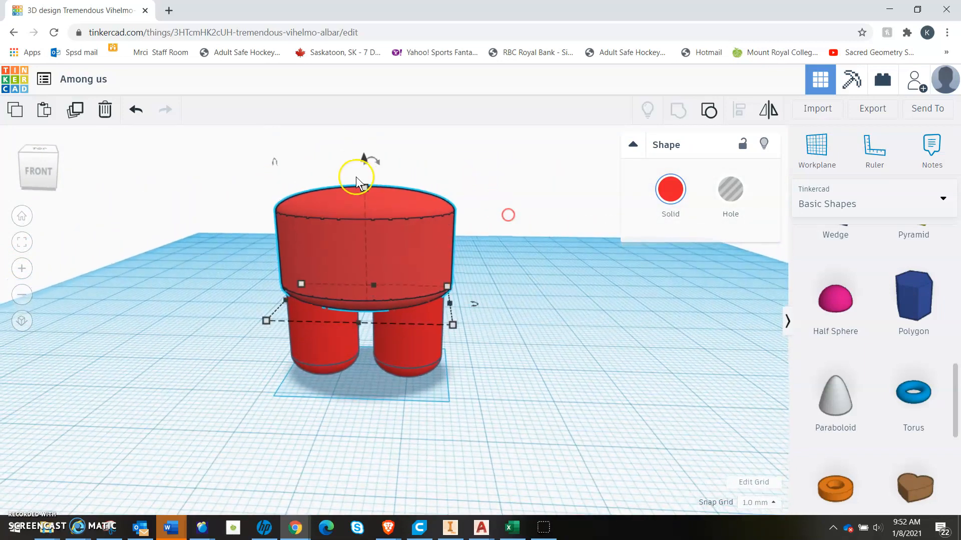
drag(364, 185, 361, 140)
right_drag(563, 250, 599, 341)
drag(388, 275, 380, 209)
right_drag(596, 320, 463, 307)
Lower the capped body slightly so its rounded bottom overlaps the tops of both legs.
scroll(367, 353, up, 3)
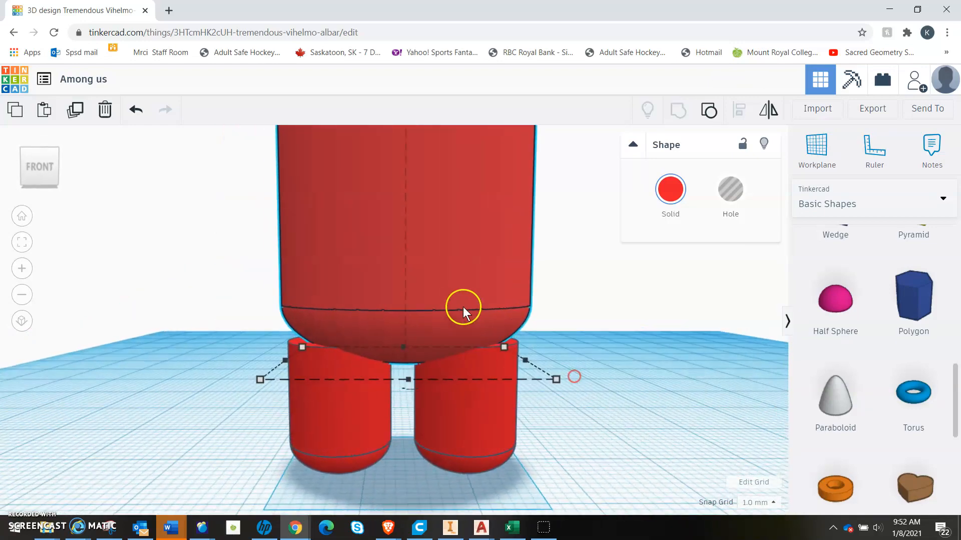
click(425, 332)
scroll(552, 299, down, 3)
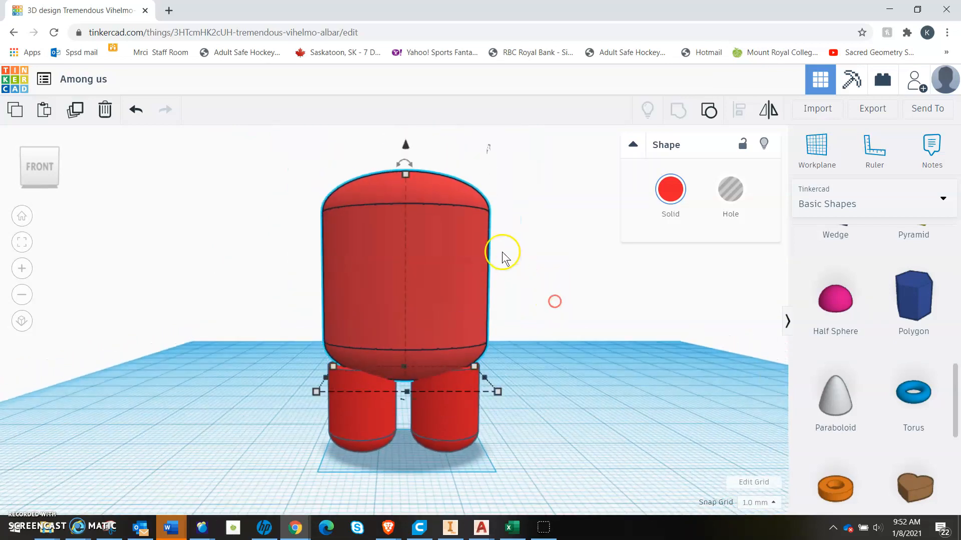
drag(405, 146, 400, 162)
right_drag(578, 368, 581, 287)
click(473, 392)
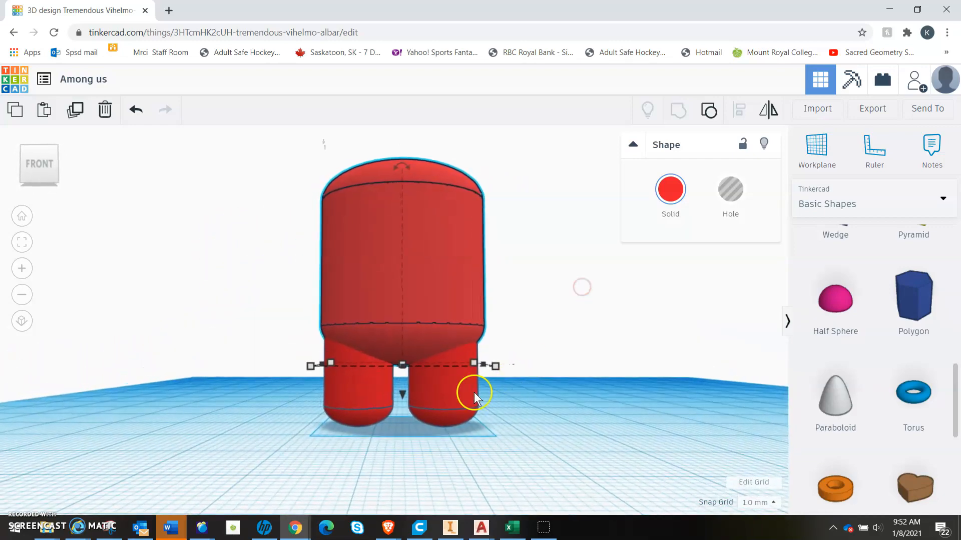
click(592, 393)
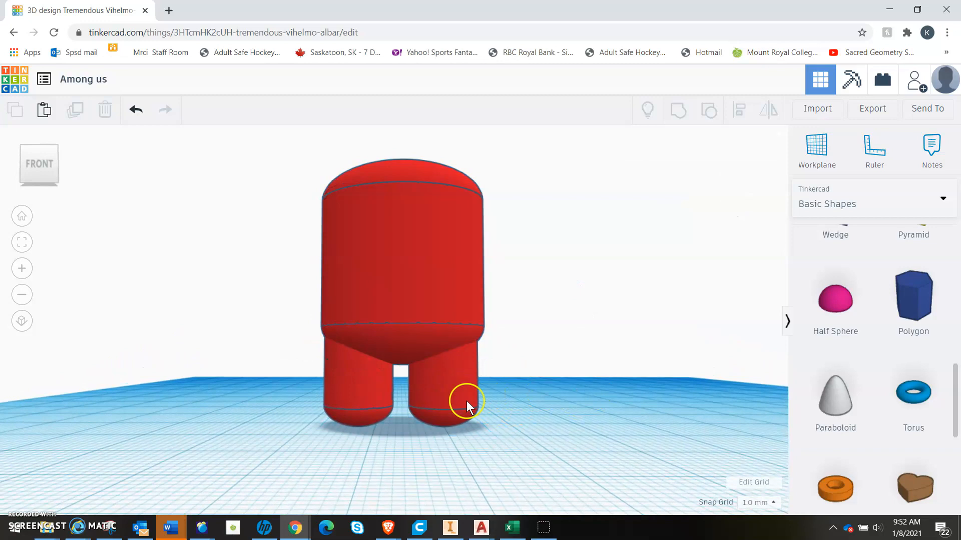
Group the two legs and the capped body into a single figure.
click(456, 384)
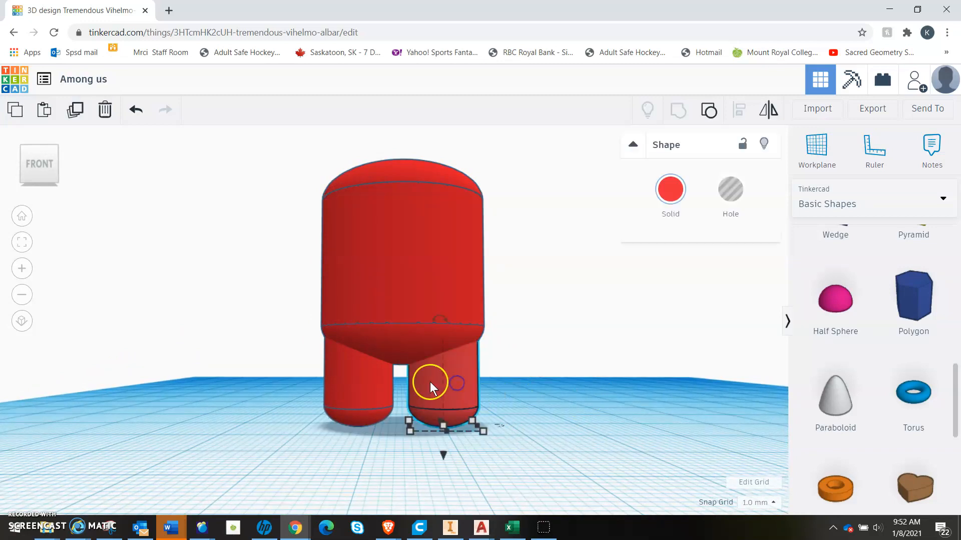
shift+click(368, 377)
shift+click(422, 272)
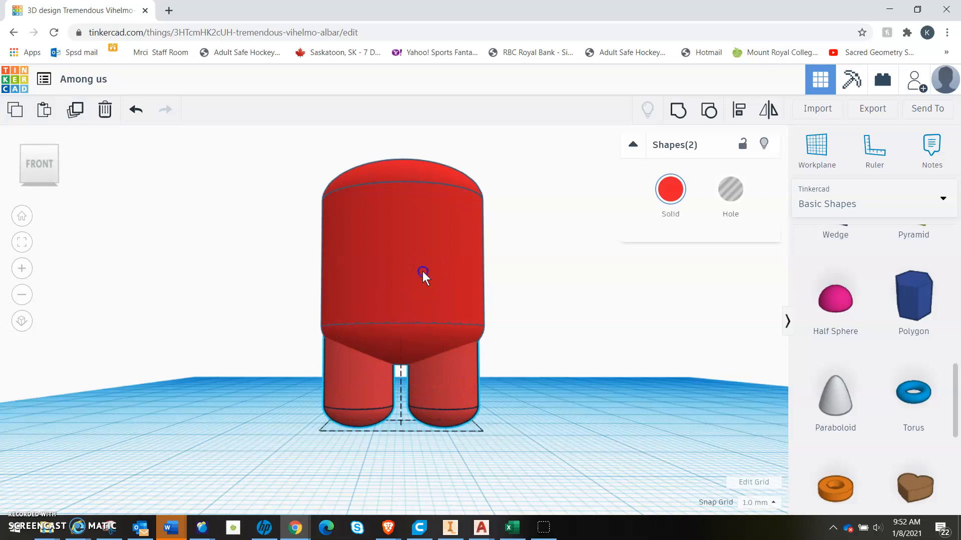
click(684, 117)
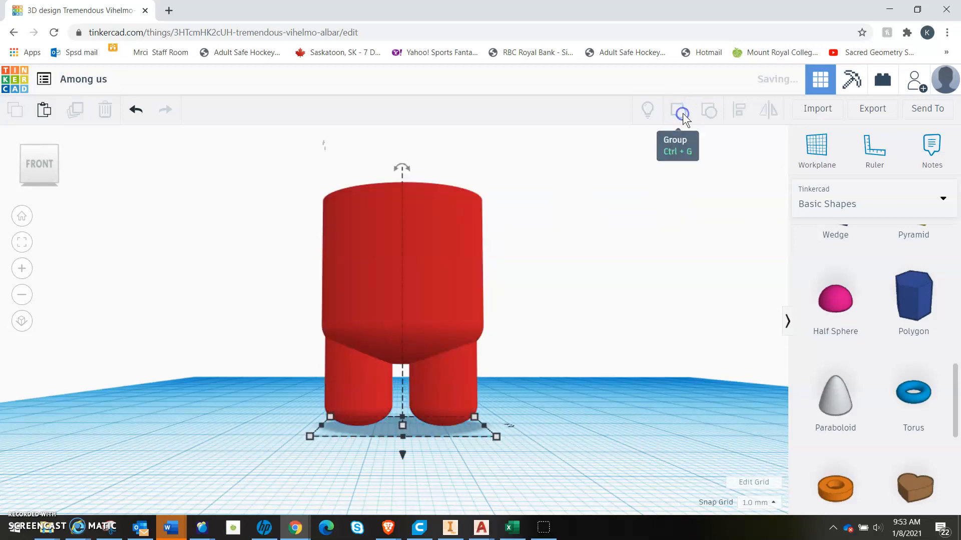
click(588, 301)
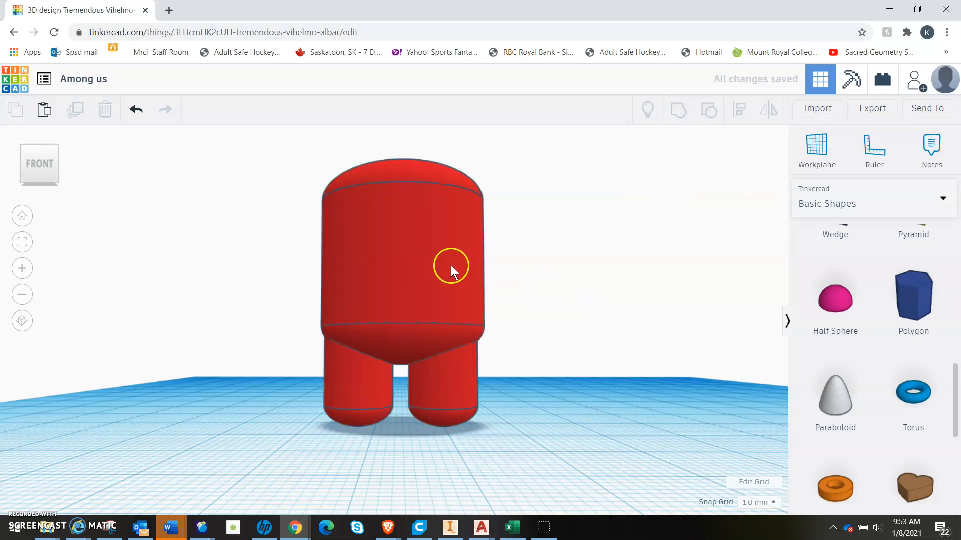
drag(447, 265, 444, 288)
Add a solid red box to the workplane behind the figure.
right_drag(493, 259, 391, 315)
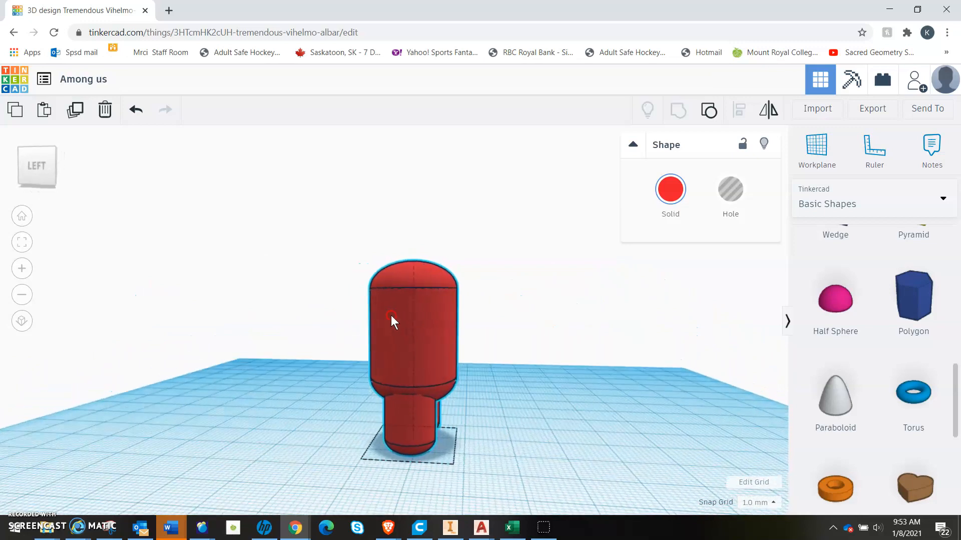
scroll(873, 338, up, 5)
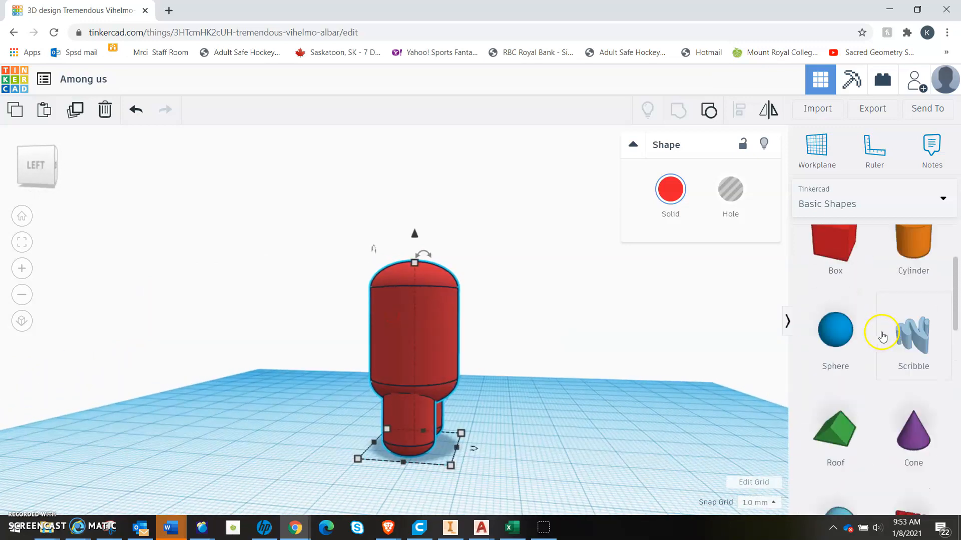
drag(841, 378, 280, 443)
click(278, 441)
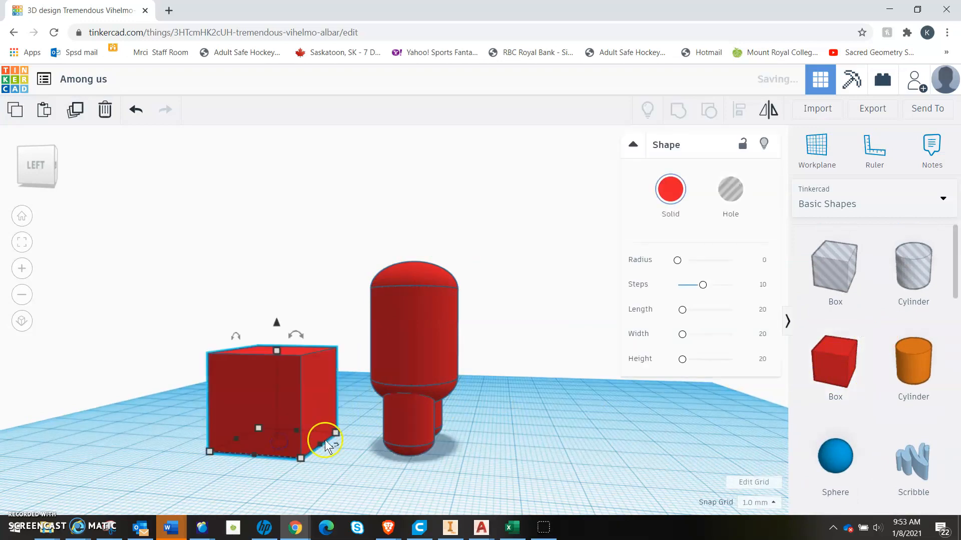
Shrink the red box to a base of 14 mm by 8 mm and reduce its height.
right_drag(295, 354, 314, 375)
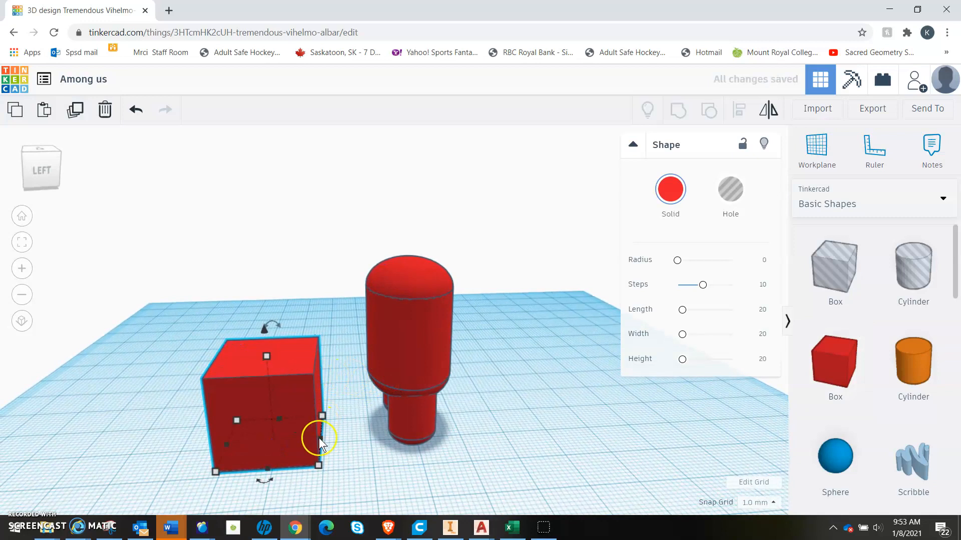
mouse_move(319, 466)
drag(319, 465, 270, 460)
drag(242, 357, 245, 388)
right_drag(353, 461, 493, 413)
drag(425, 478, 413, 474)
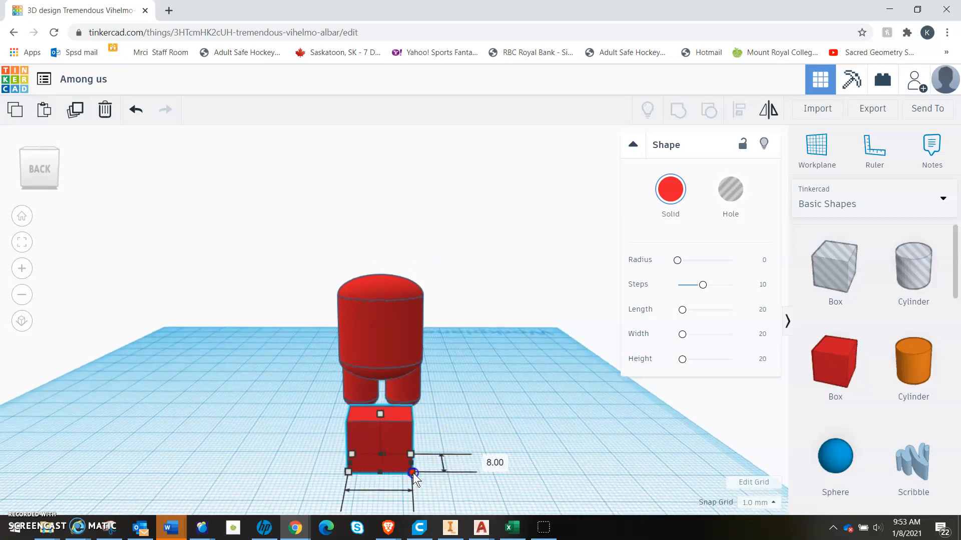
right_drag(479, 428, 449, 395)
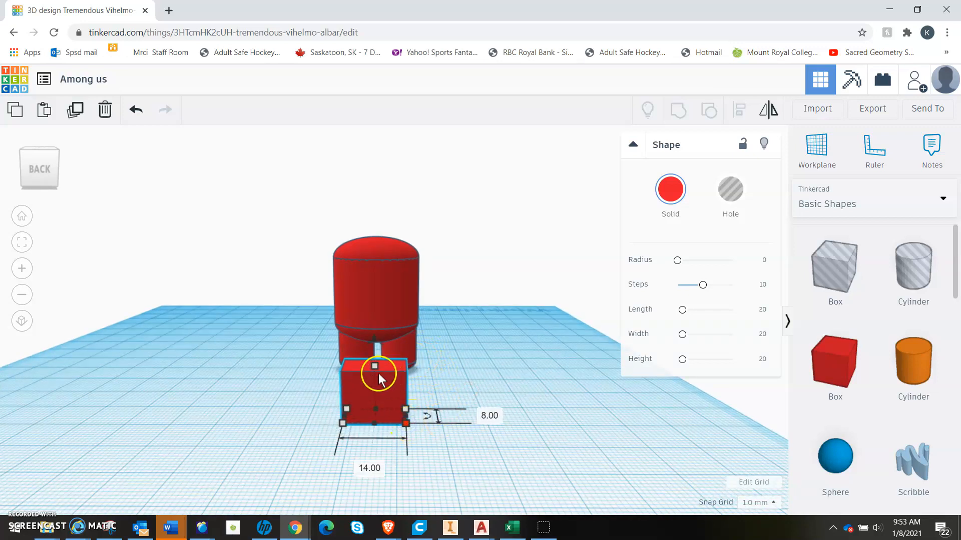
Adjust the red box's height slightly and round its edges with a radius of 5.
drag(373, 365, 376, 372)
mouse_move(418, 367)
right_down()
mouse_move(434, 362)
mouse_move(298, 392)
mouse_move(390, 403)
mouse_move(408, 386)
mouse_move(323, 385)
mouse_move(311, 374)
mouse_move(328, 367)
mouse_move(384, 376)
mouse_move(413, 365)
right_up()
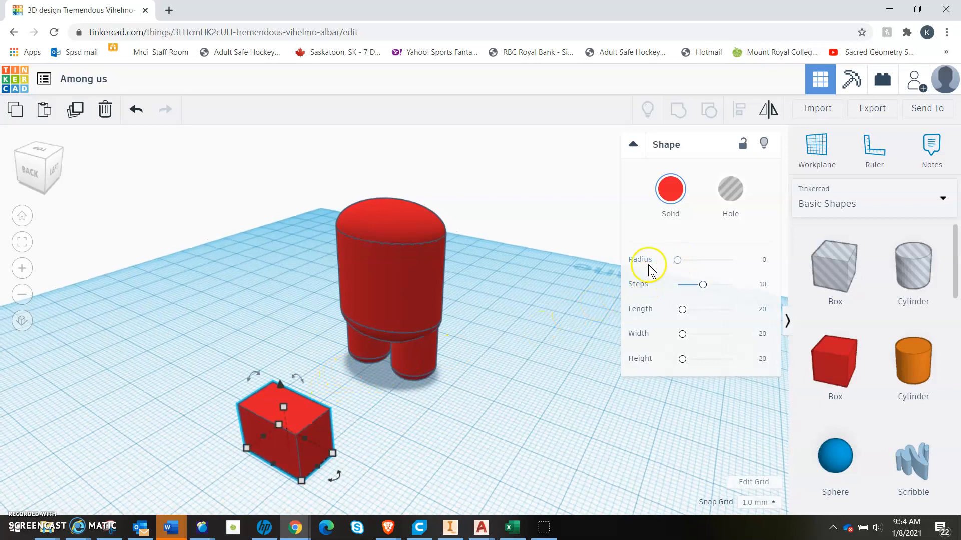
mouse_move(679, 263)
mouse_down()
mouse_move(737, 270)
mouse_move(690, 277)
mouse_up()
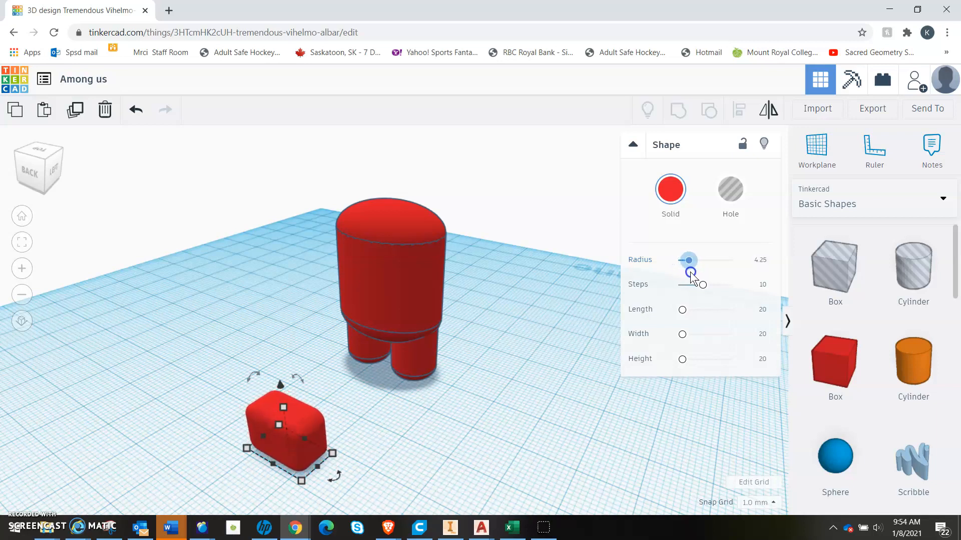
drag(690, 275, 691, 274)
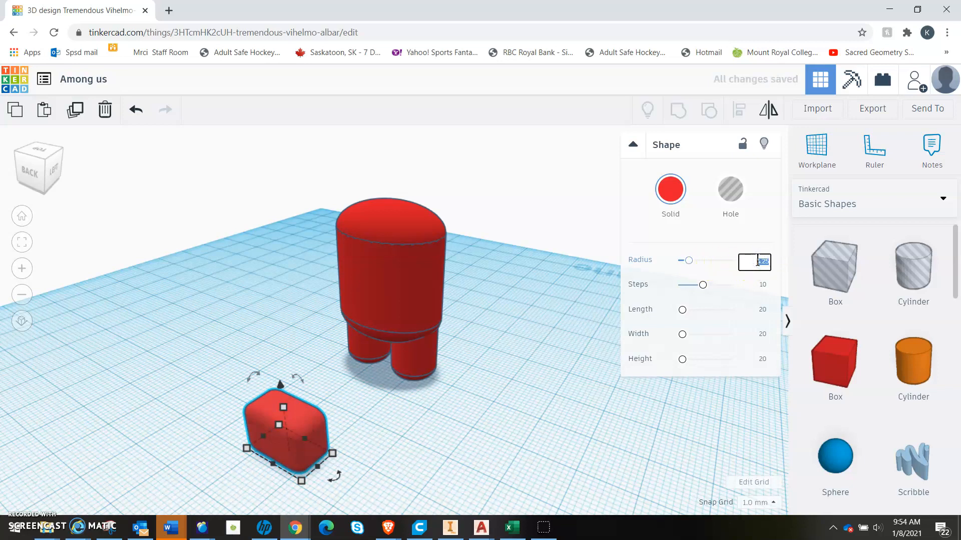
click(409, 391)
right_drag(485, 410, 504, 391)
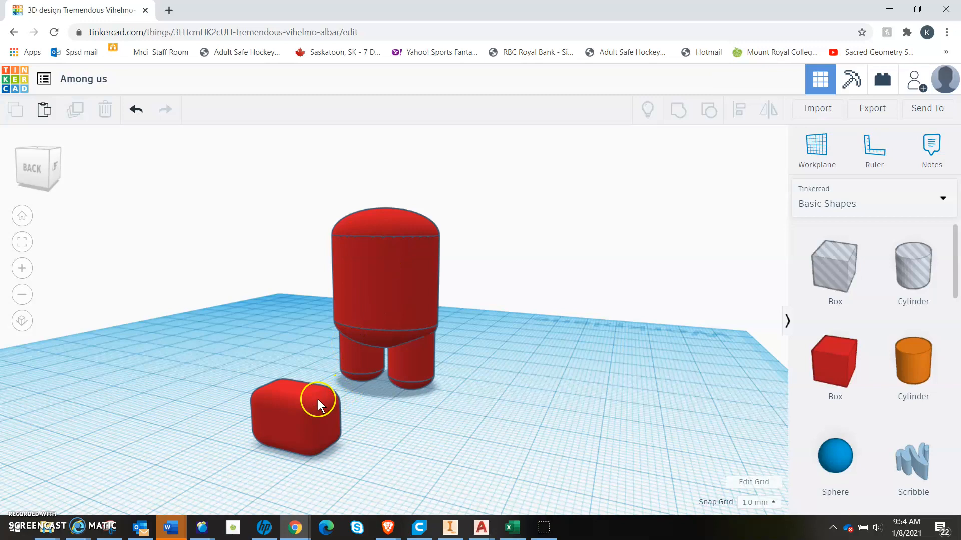
Lift the rounded red box off the workplane to mid-body height and move it to the figure's back.
click(287, 411)
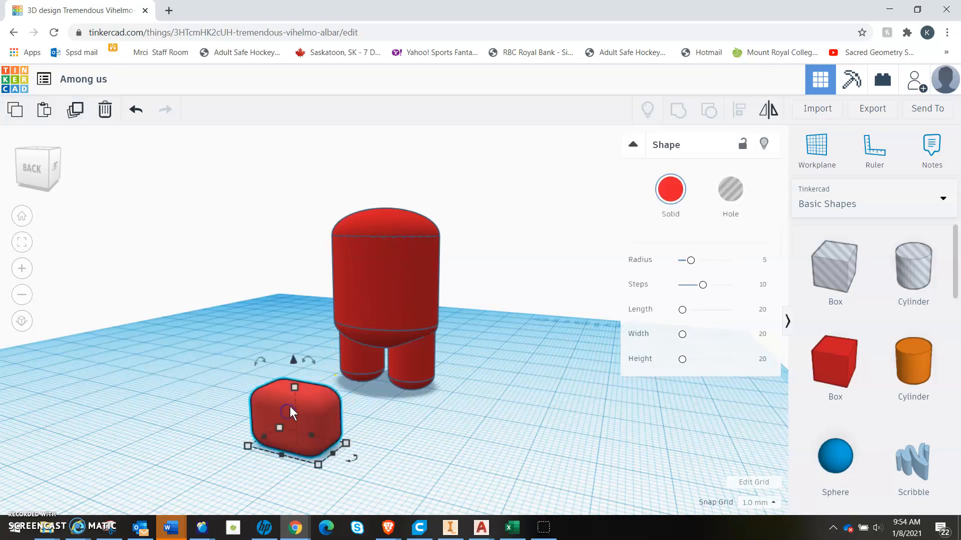
drag(294, 359, 312, 229)
right_drag(542, 323, 254, 317)
click(254, 317)
drag(253, 317, 391, 289)
Embed the rounded box partway into the back of the body as a backpack and adjust its vertical fit.
right_drag(447, 310, 493, 338)
drag(409, 296, 388, 277)
right_drag(470, 262, 408, 393)
click(409, 295)
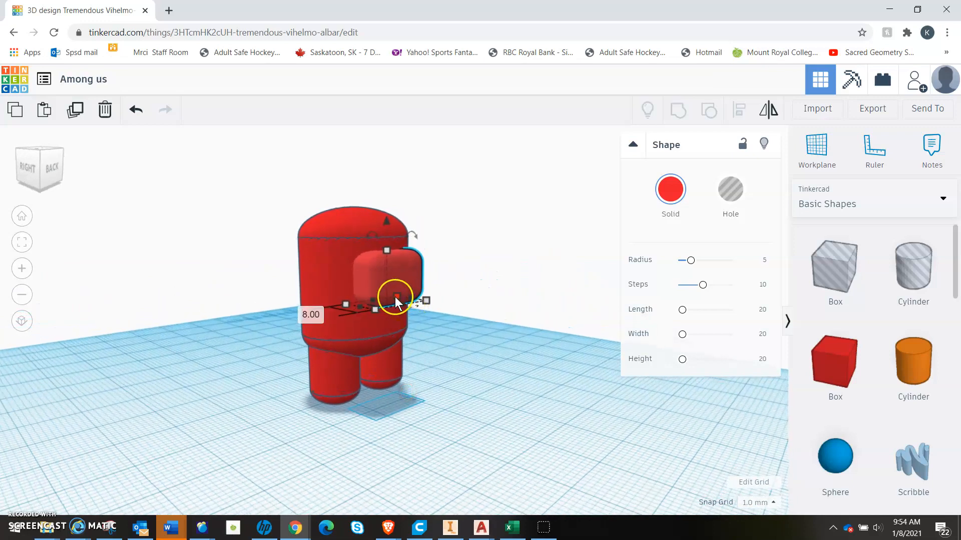
drag(388, 251, 389, 218)
right_drag(347, 469, 485, 463)
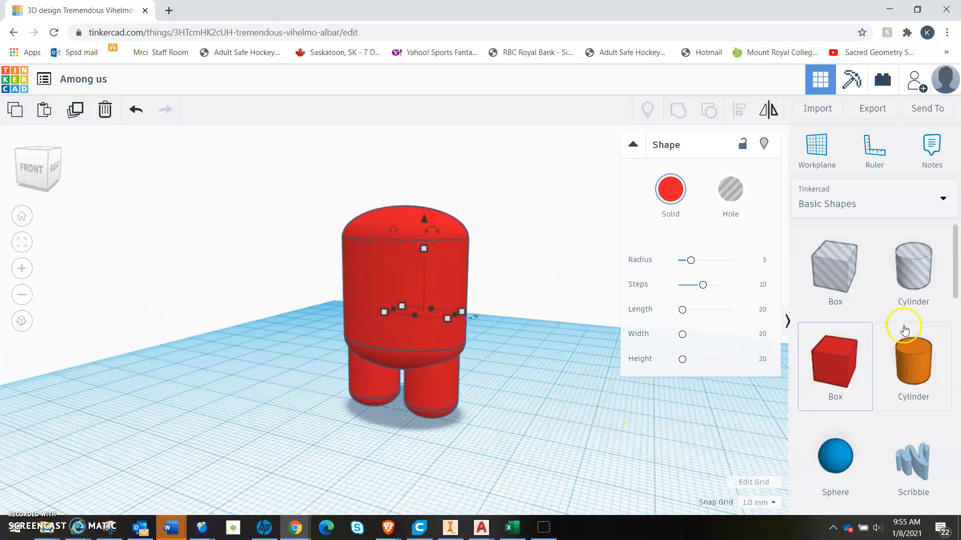
Add a solid orange cylinder from the basic shapes to the workplane near the front of the figure.
scroll(904, 329, down, 10)
scroll(896, 325, down, 8)
scroll(894, 330, up, 8)
scroll(894, 331, up, 10)
drag(920, 363, 241, 461)
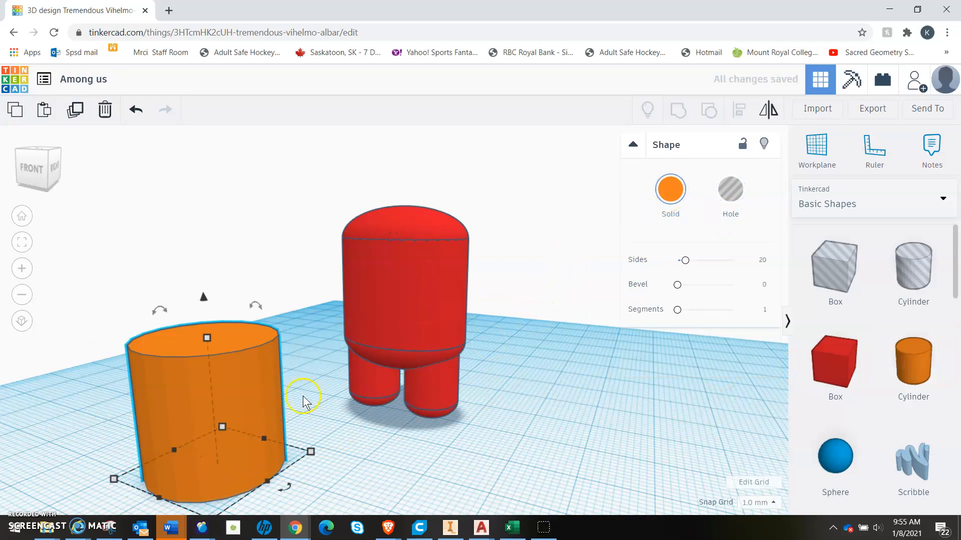
Resize the cylinder into a flat oval 5 mm high and 10 mm deep, and colour it blue.
mouse_move(203, 296)
mouse_down()
mouse_move(206, 355)
mouse_move(209, 284)
mouse_move(208, 296)
mouse_up()
drag(207, 338, 219, 431)
click(157, 488)
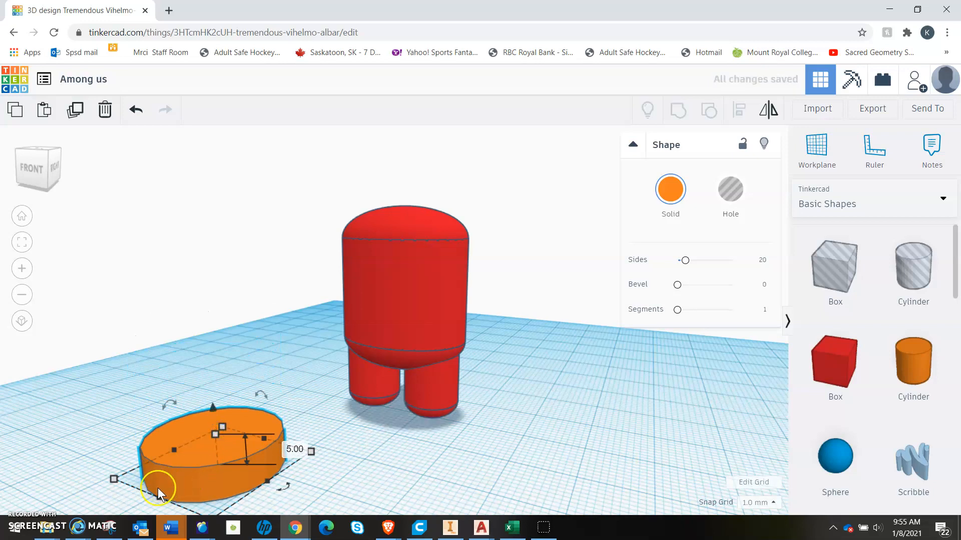
drag(159, 502, 208, 461)
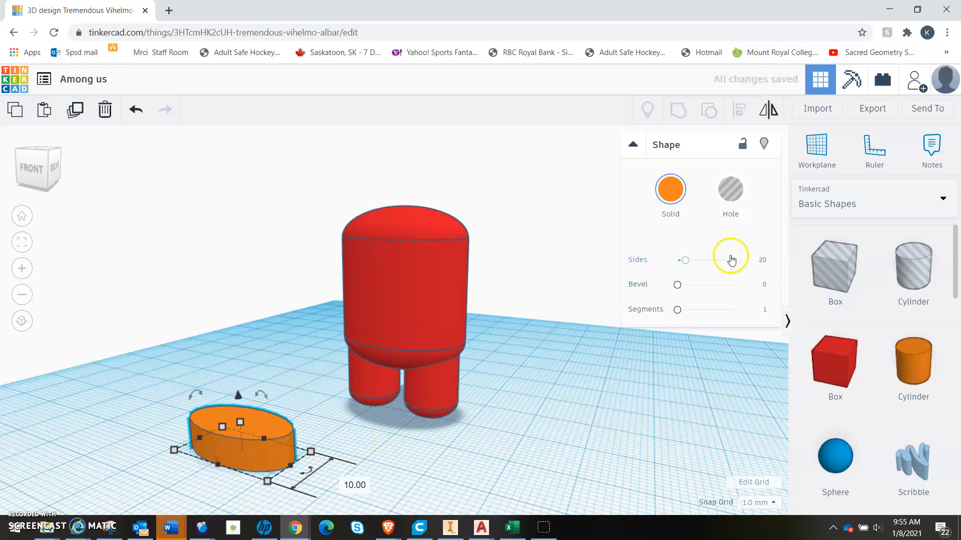
click(671, 195)
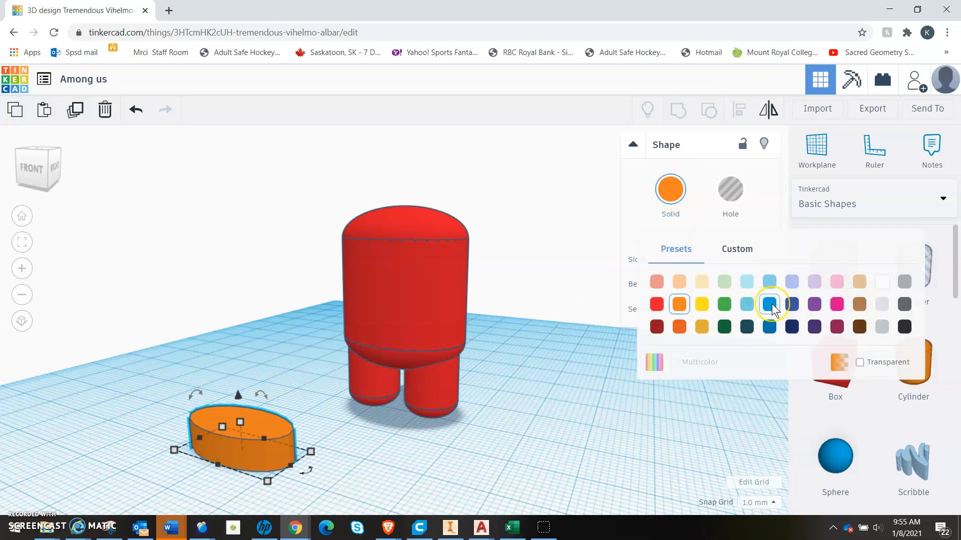
click(769, 305)
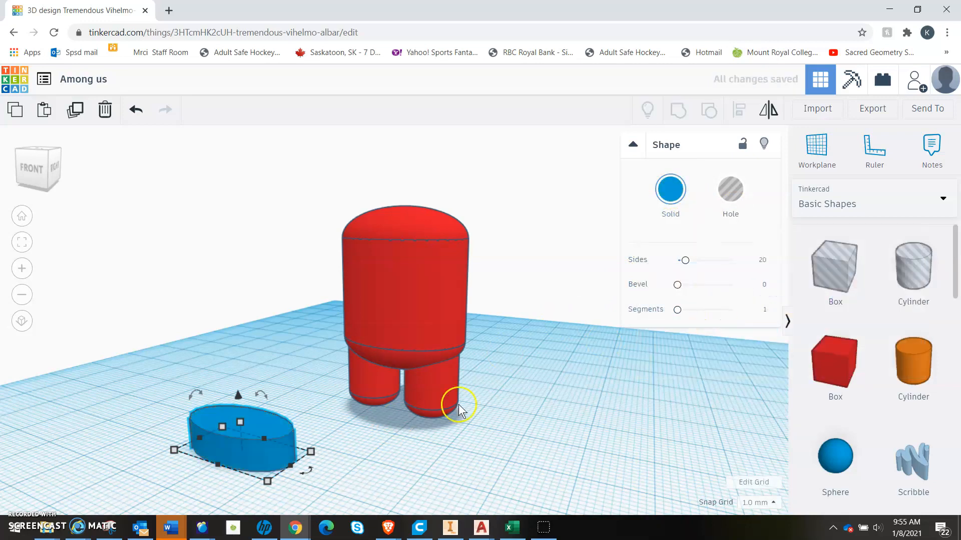
Raise the blue oval and embed it in the front of the body's upper half as a visor.
right_drag(332, 416, 505, 416)
click(345, 389)
drag(345, 389, 337, 222)
right_drag(536, 300, 526, 331)
drag(351, 371, 448, 313)
click(448, 310)
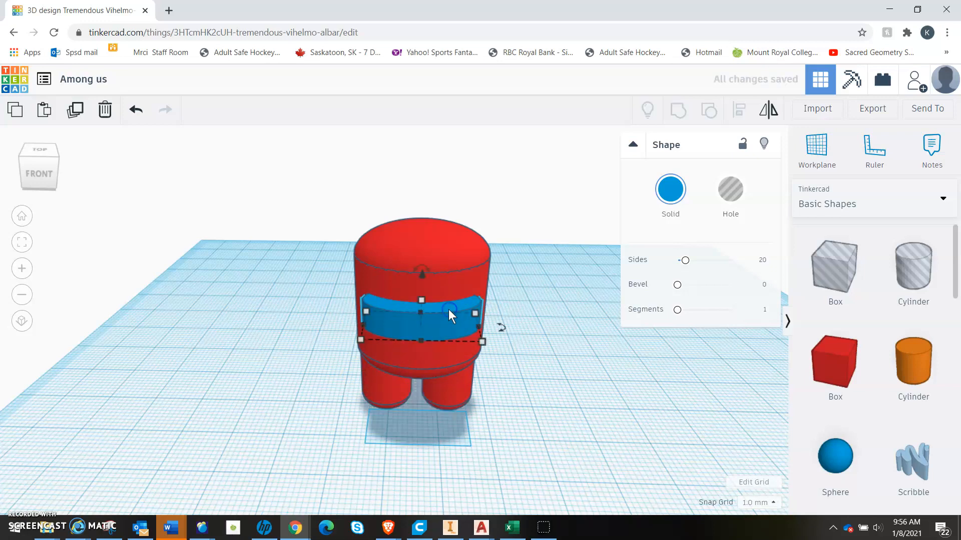
right_drag(539, 330, 545, 415)
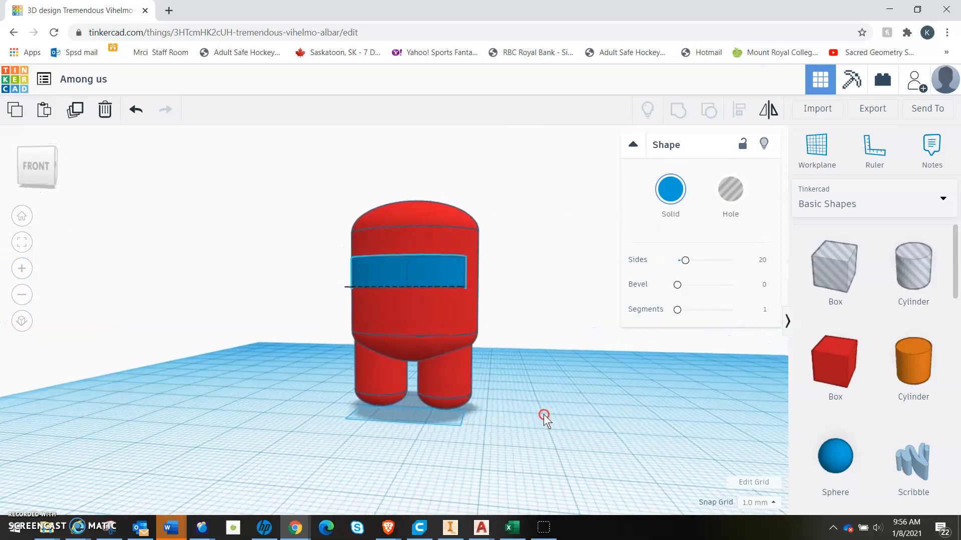
right_drag(566, 349, 608, 401)
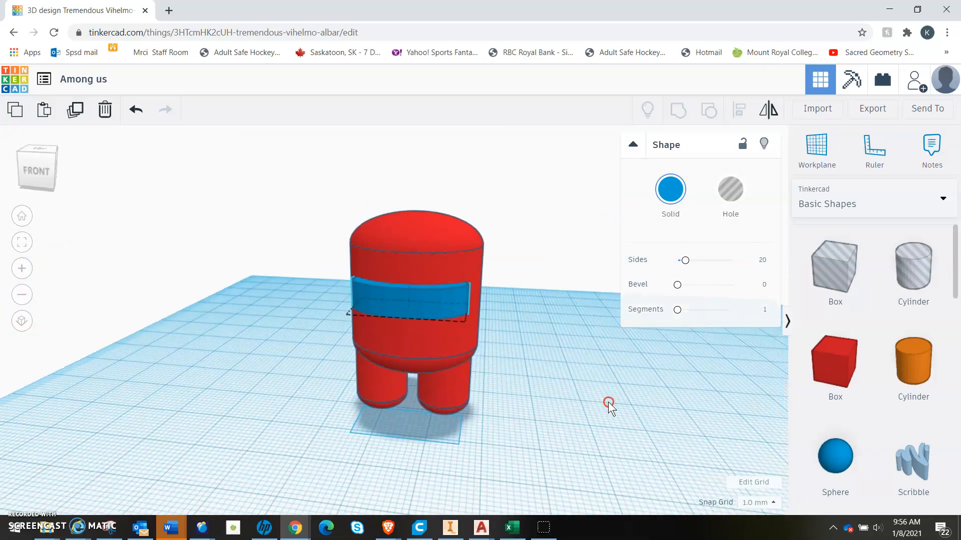